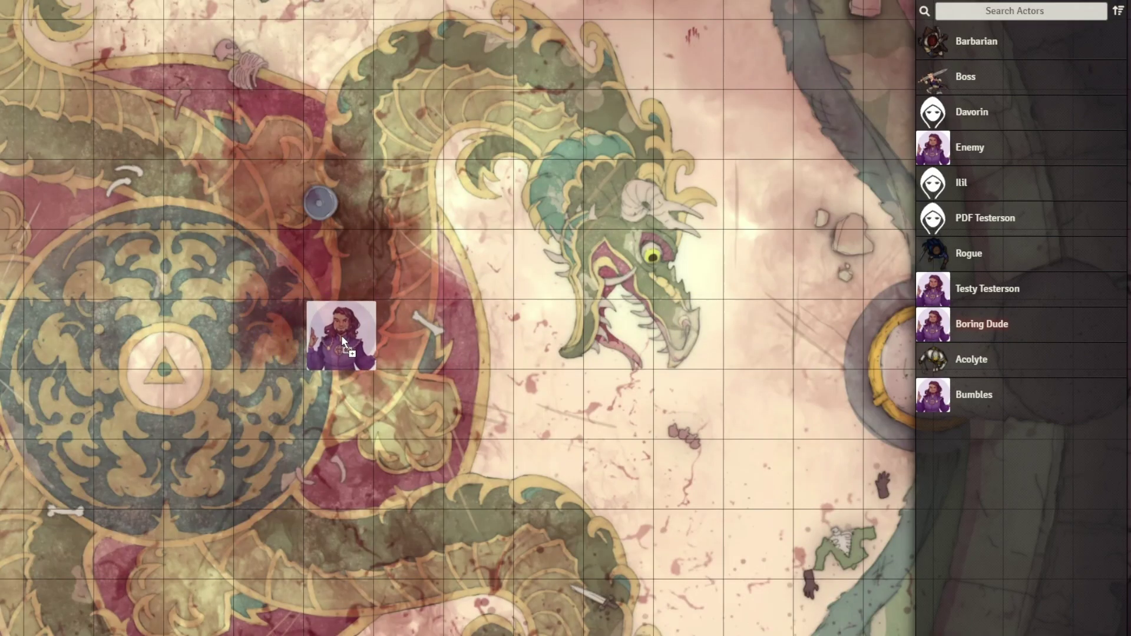
Step: Create a new actor named 'Testy Testerson' from the Actors sidebar
{"action": "left_click_drag", "start_coordinate": [342, 339], "coordinate": [327, 338]}
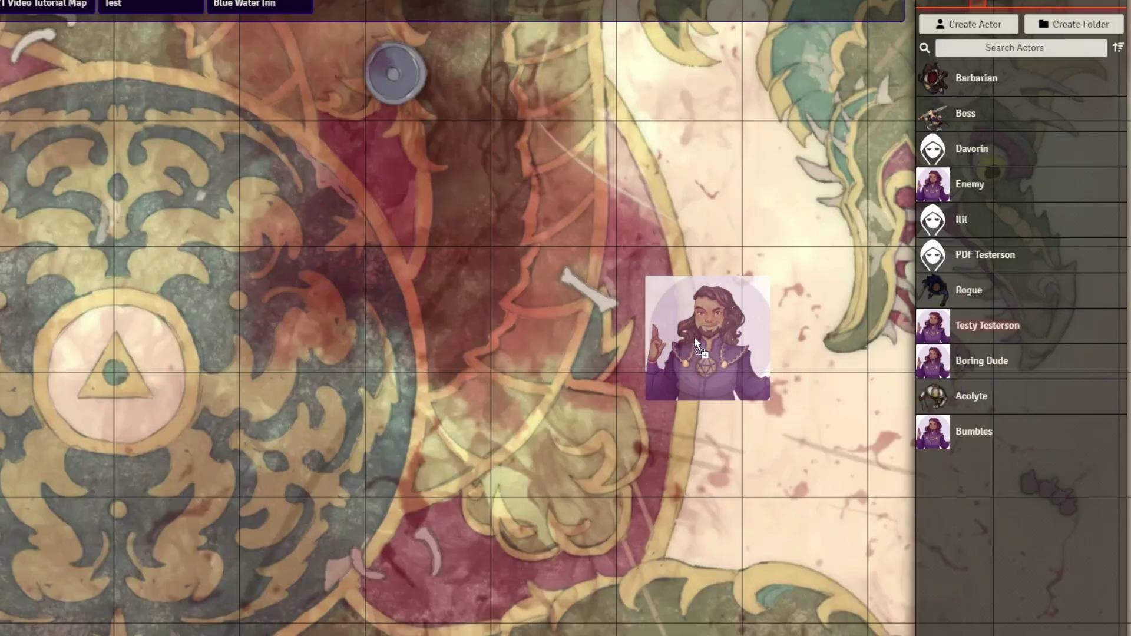
{"action": "left_click_drag", "start_coordinate": [694, 337], "coordinate": [328, 321]}
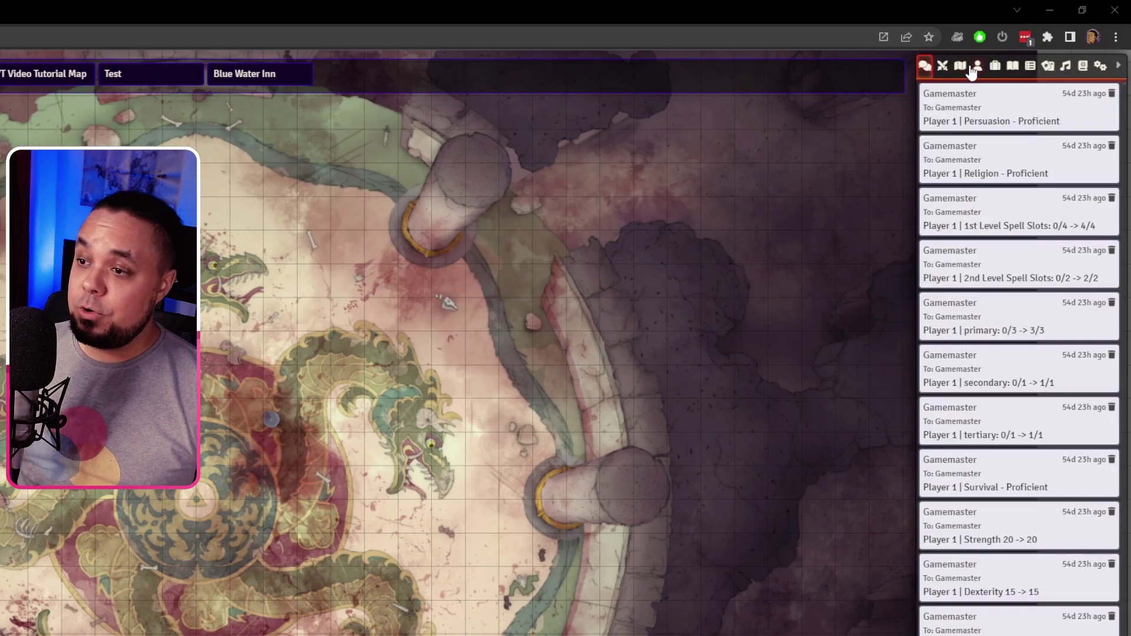
{"action": "left_click", "coordinate": [978, 66]}
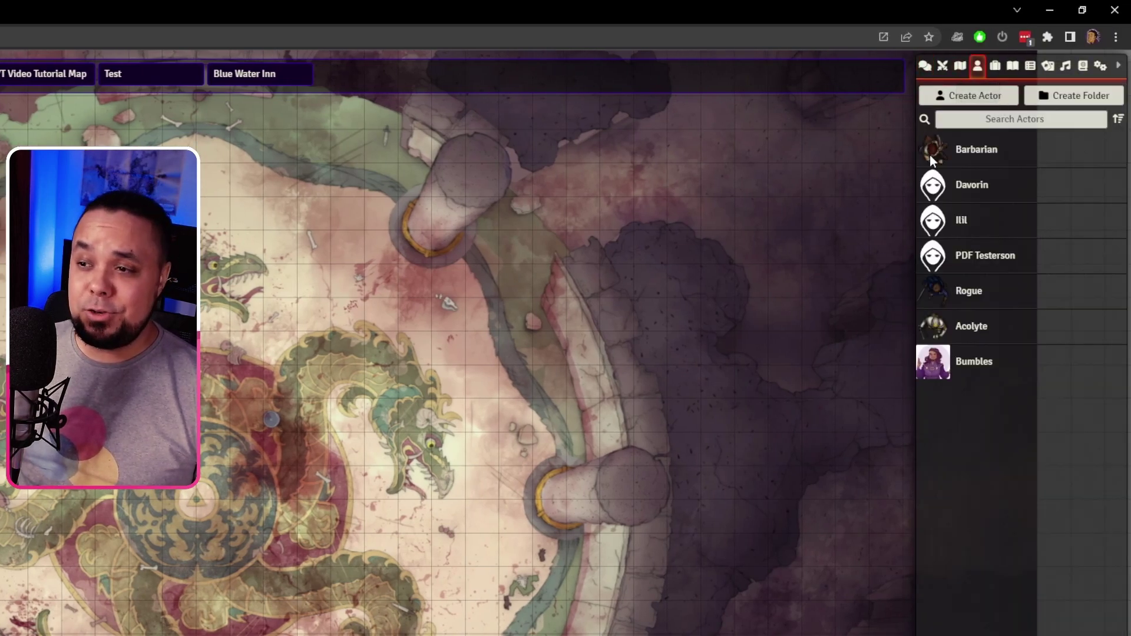
{"action": "left_click", "coordinate": [969, 110]}
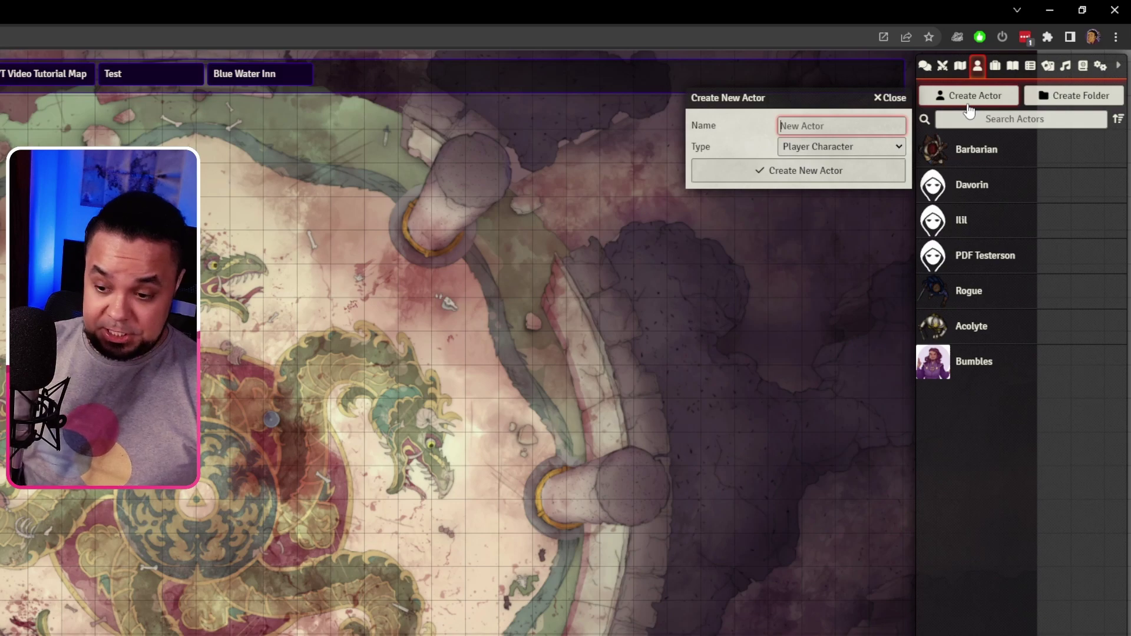
{"action": "type", "text": "Testy Testerson"}
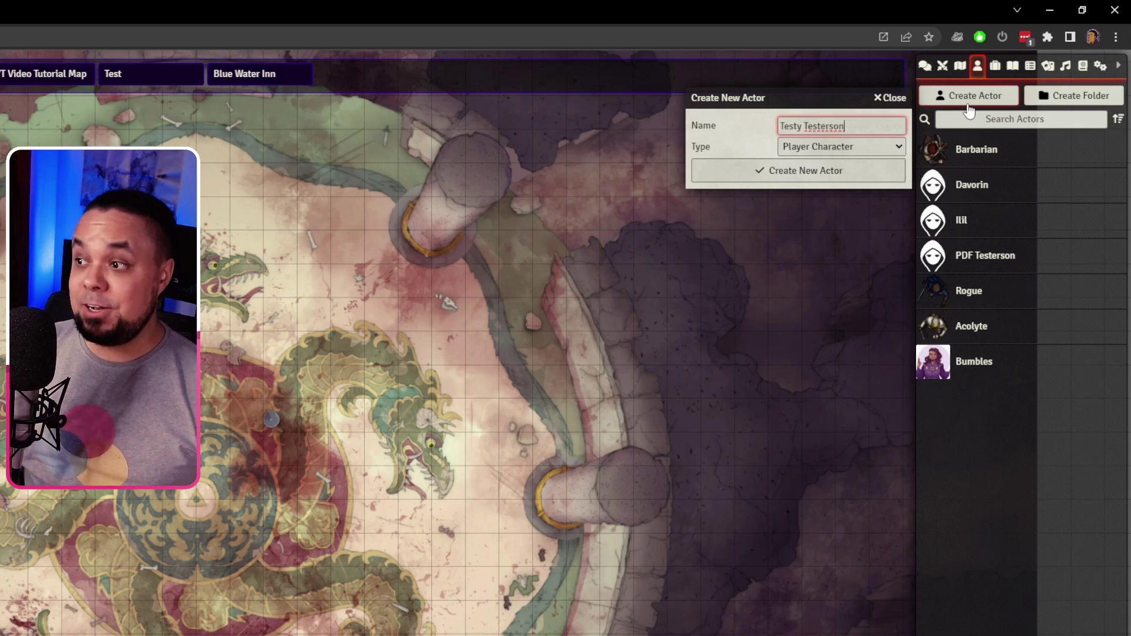
{"action": "key", "text": "Return"}
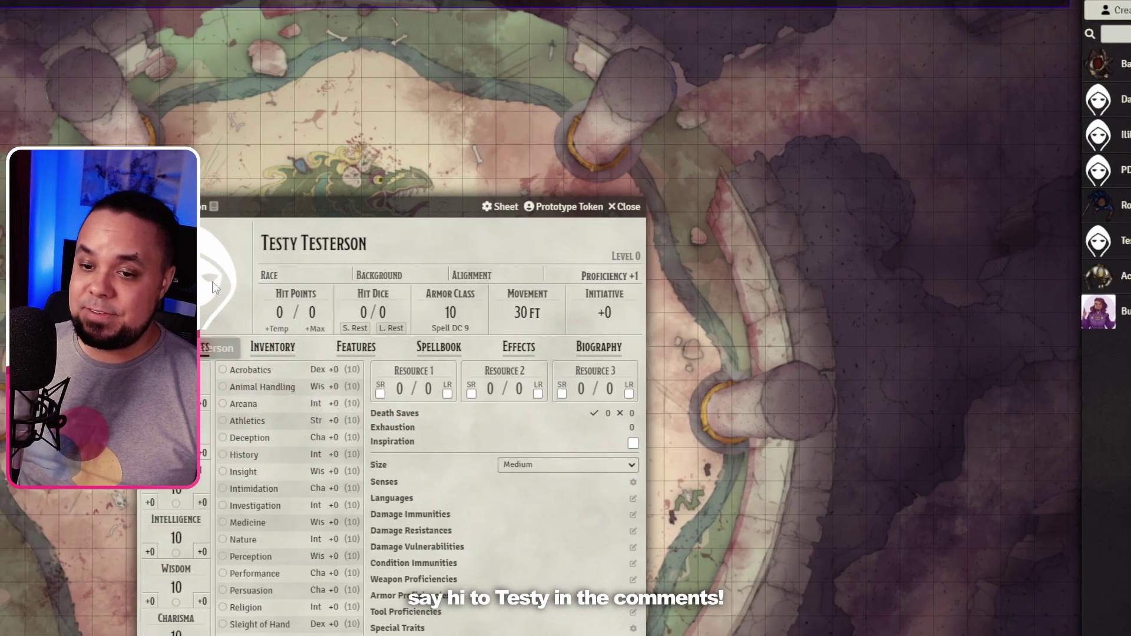
Step: Set the actor's portrait to bumbles.Avatar.webp and close the character sheet
{"action": "left_click", "coordinate": [212, 282]}
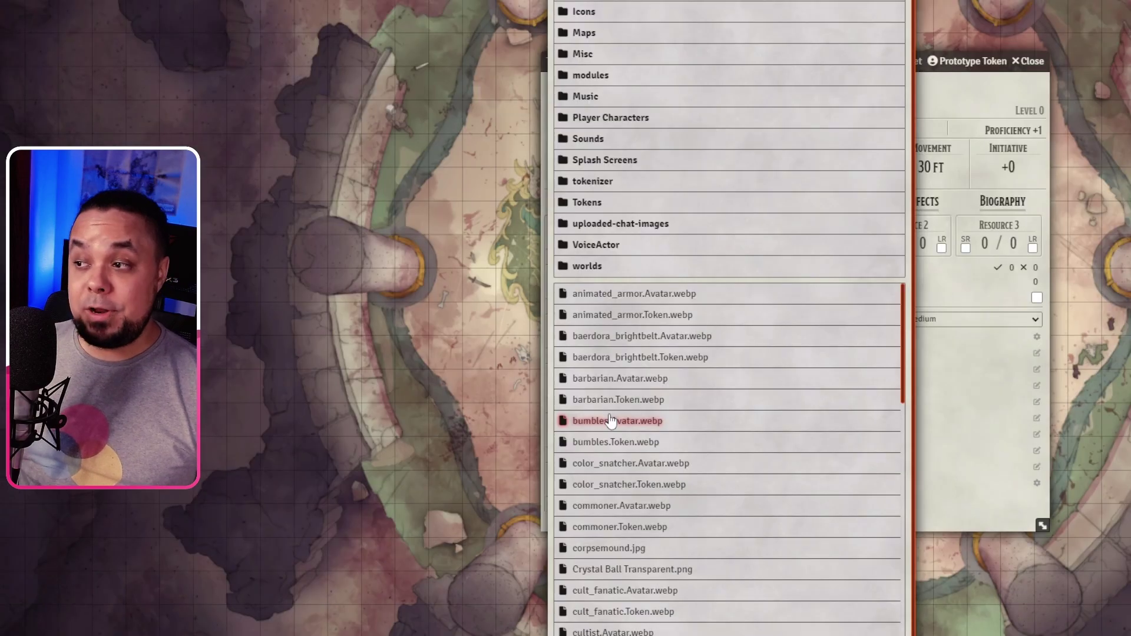
{"action": "left_click", "coordinate": [610, 421]}
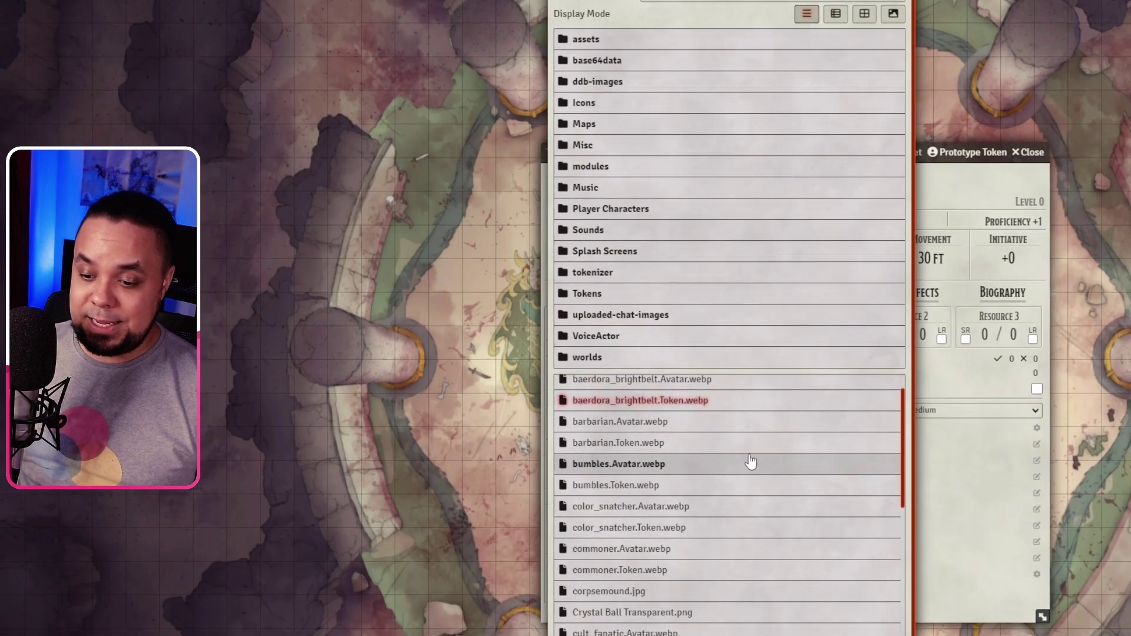
{"action": "scroll", "coordinate": [750, 600], "scroll_direction": "down", "scroll_amount": 5}
{"action": "left_click", "coordinate": [704, 591]}
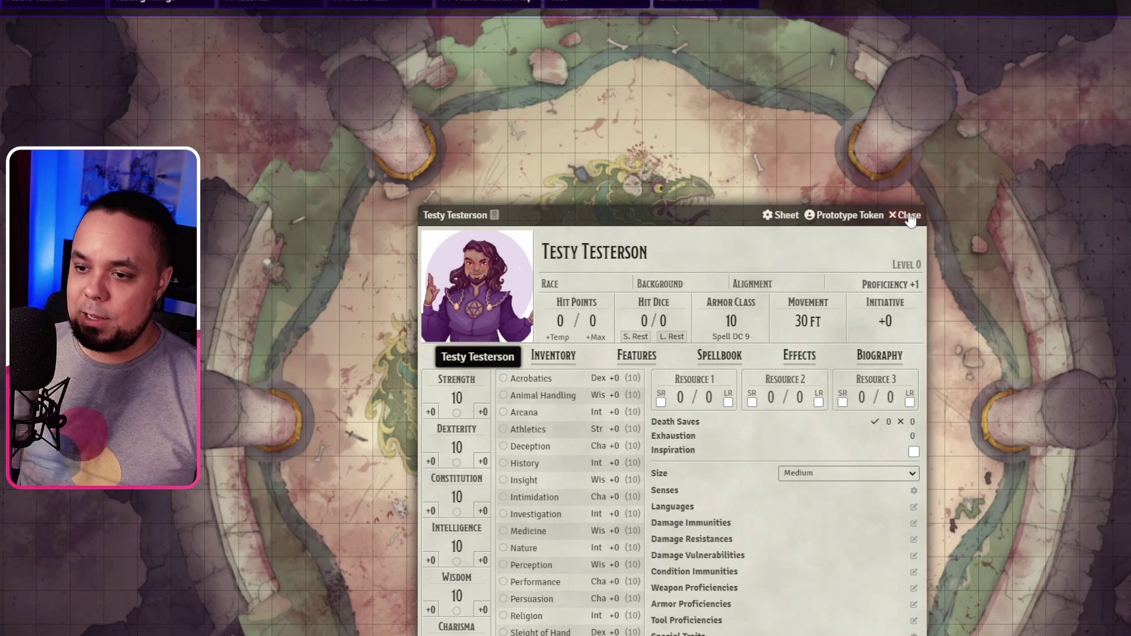
{"action": "left_click", "coordinate": [909, 215]}
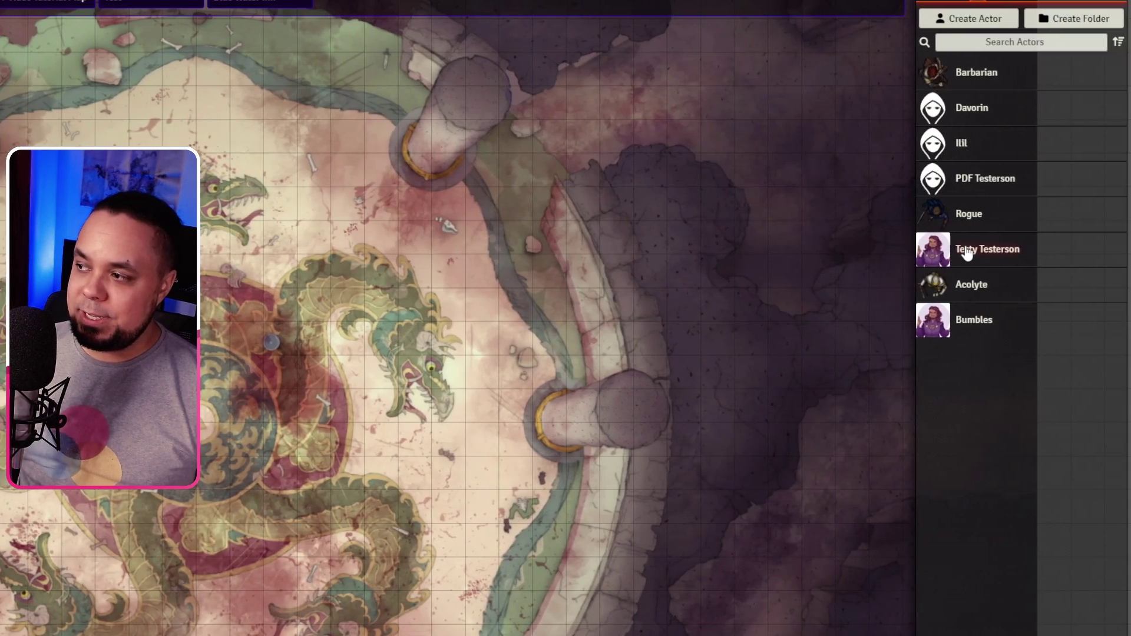
Step: Drop Testy Testerson's token onto the map and nudge it just above the central medallion
{"action": "left_click_drag", "start_coordinate": [996, 250], "coordinate": [217, 349]}
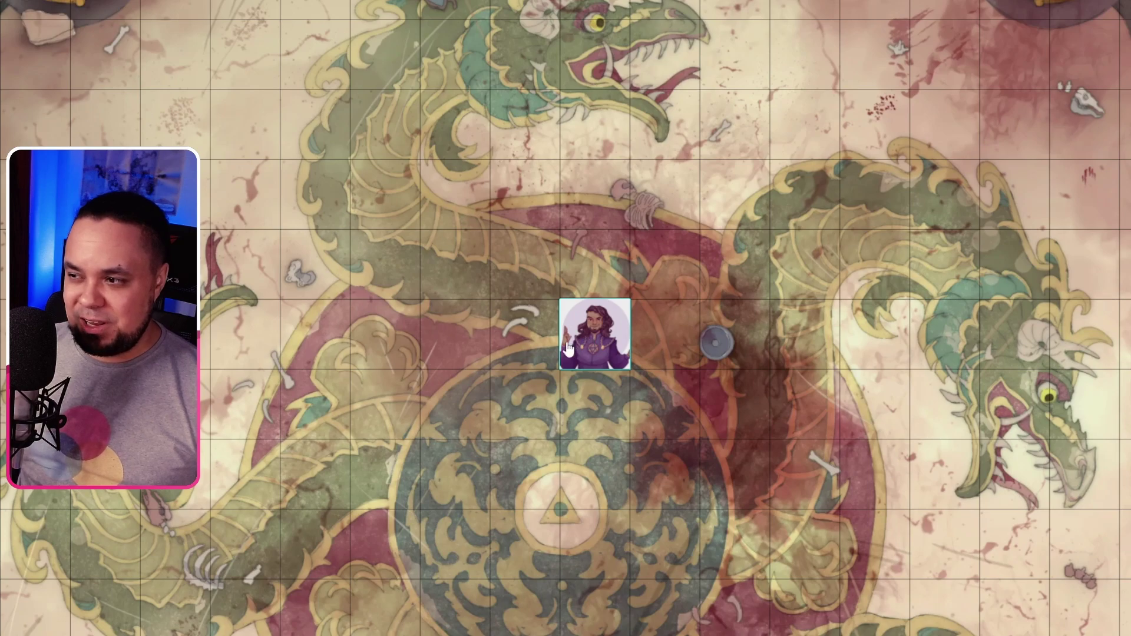
{"action": "left_click", "coordinate": [605, 342]}
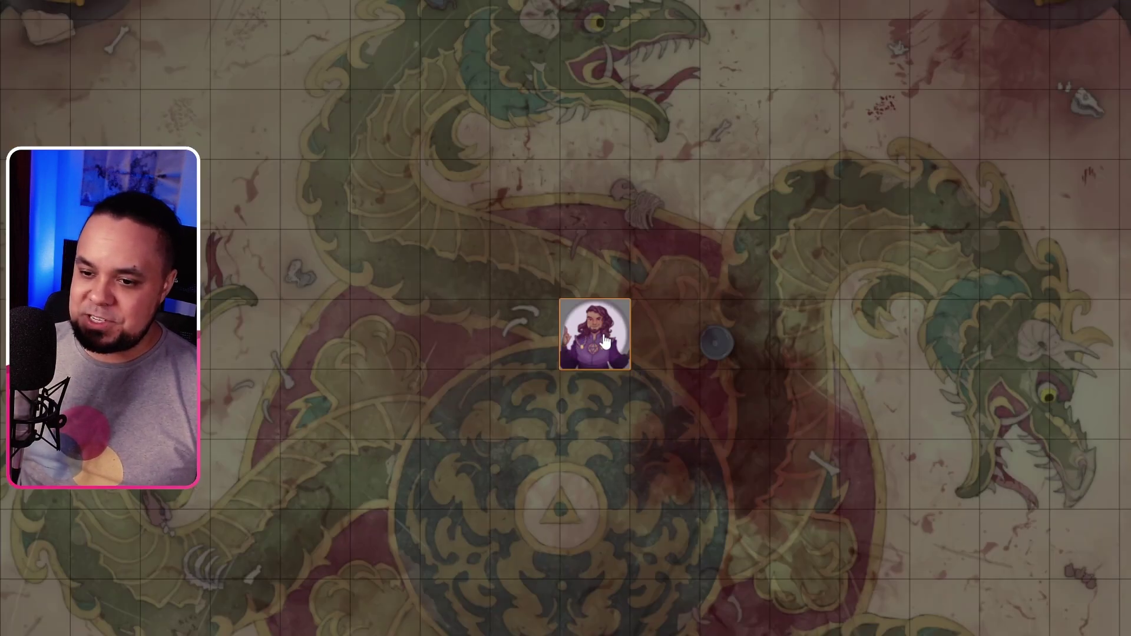
{"action": "key", "text": "Up"}
{"action": "key", "text": "Left"}
{"action": "key", "text": "Right"}
{"action": "key", "text": "Down"}
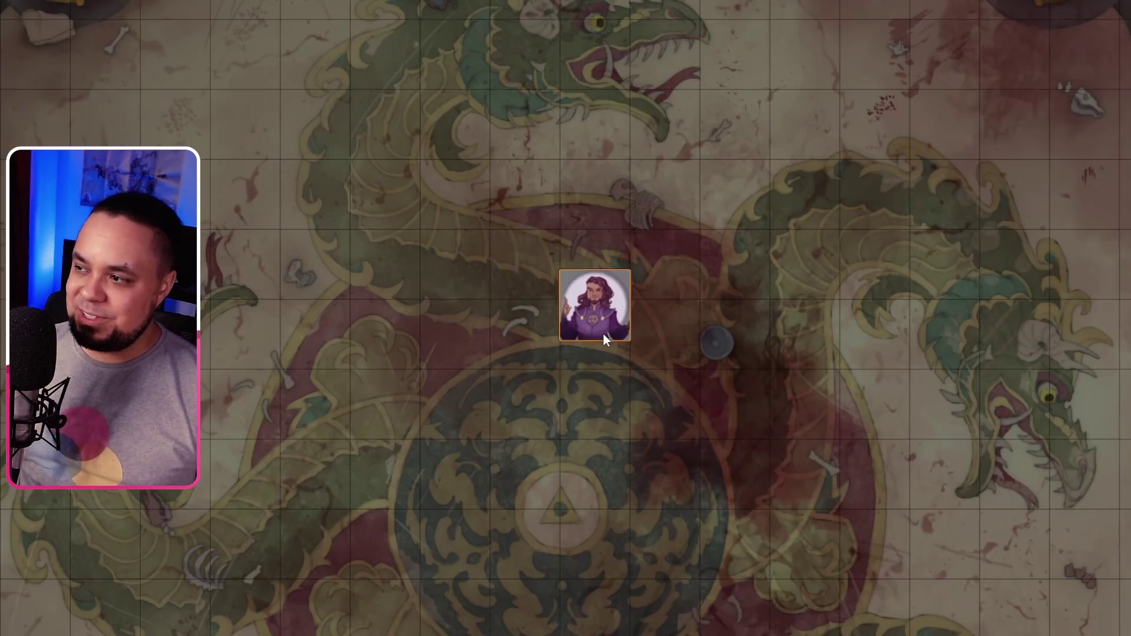
{"action": "left_click_drag", "start_coordinate": [730, 192], "coordinate": [759, 308]}
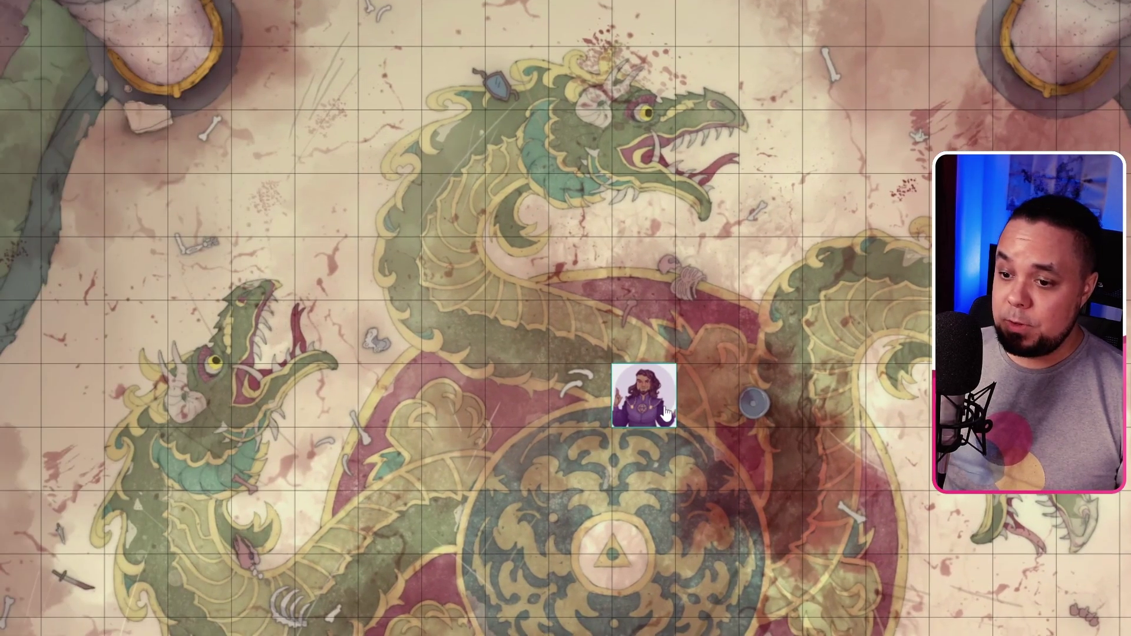
Step: Open Testy Testerson's sheet from the token and launch Tokenizer on the wizard portrait
{"action": "double_click", "coordinate": [665, 412]}
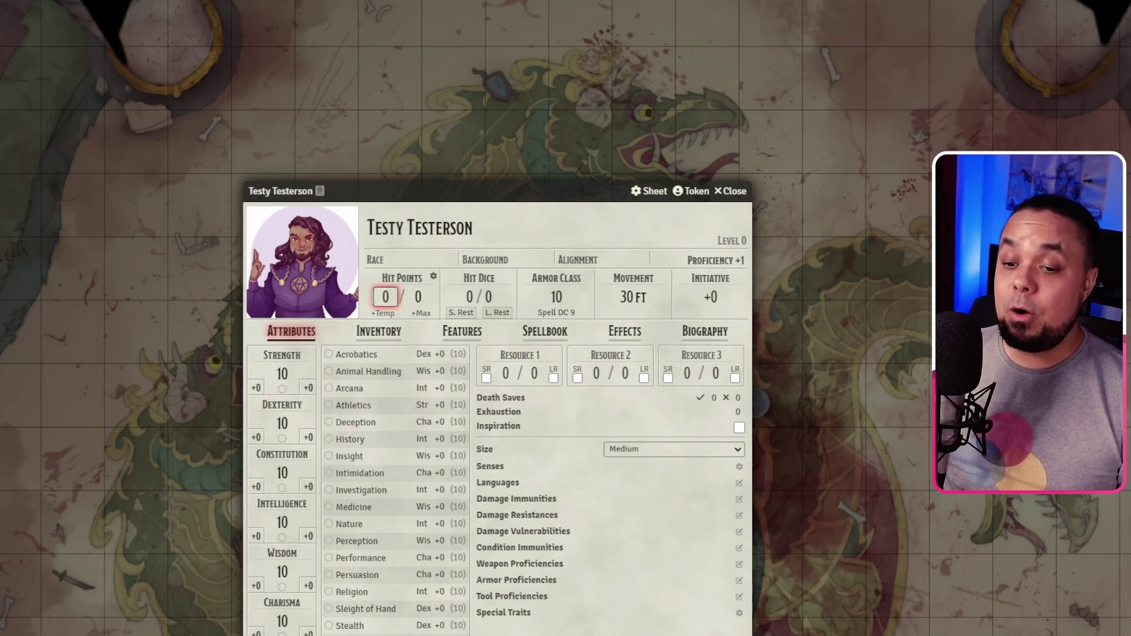
{"action": "left_click", "coordinate": [307, 270]}
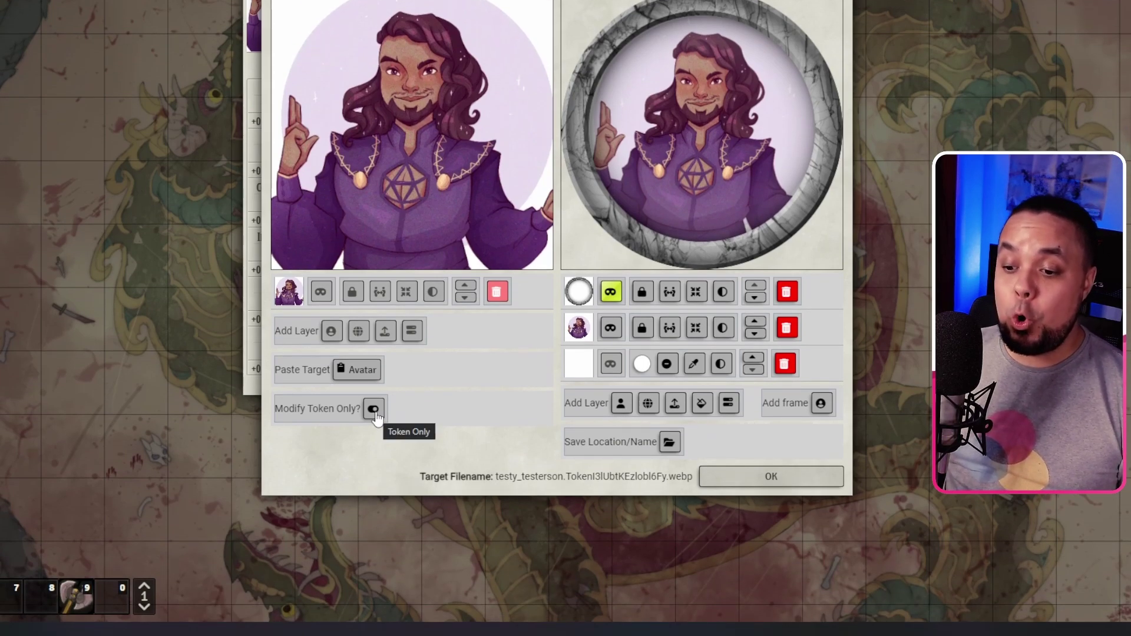
{"action": "left_click", "coordinate": [373, 410]}
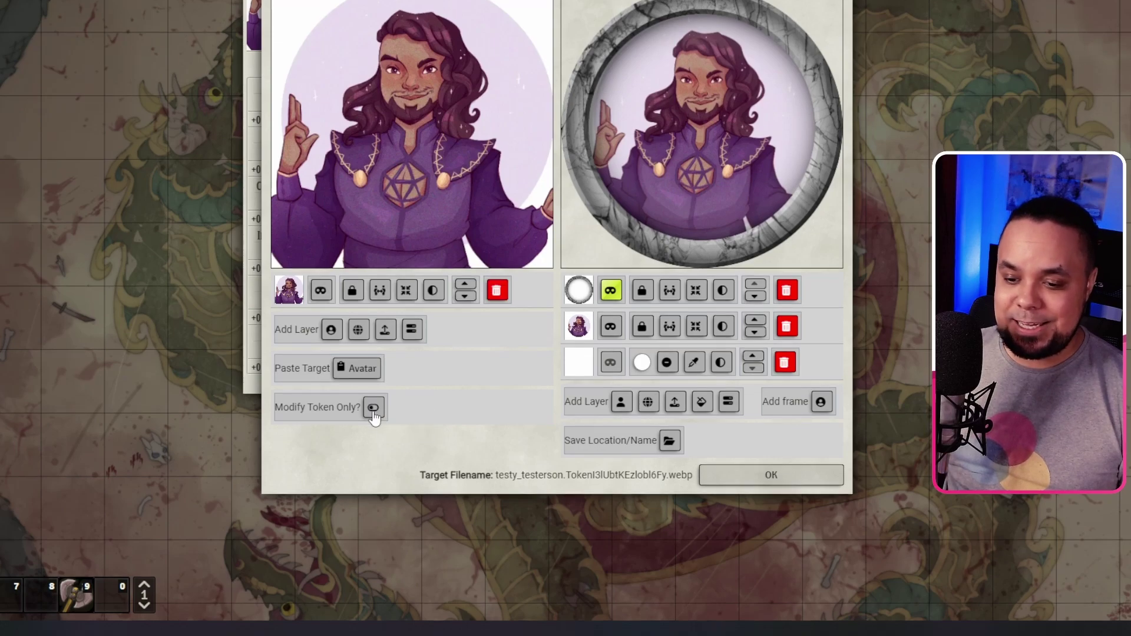
{"action": "left_click", "coordinate": [407, 293]}
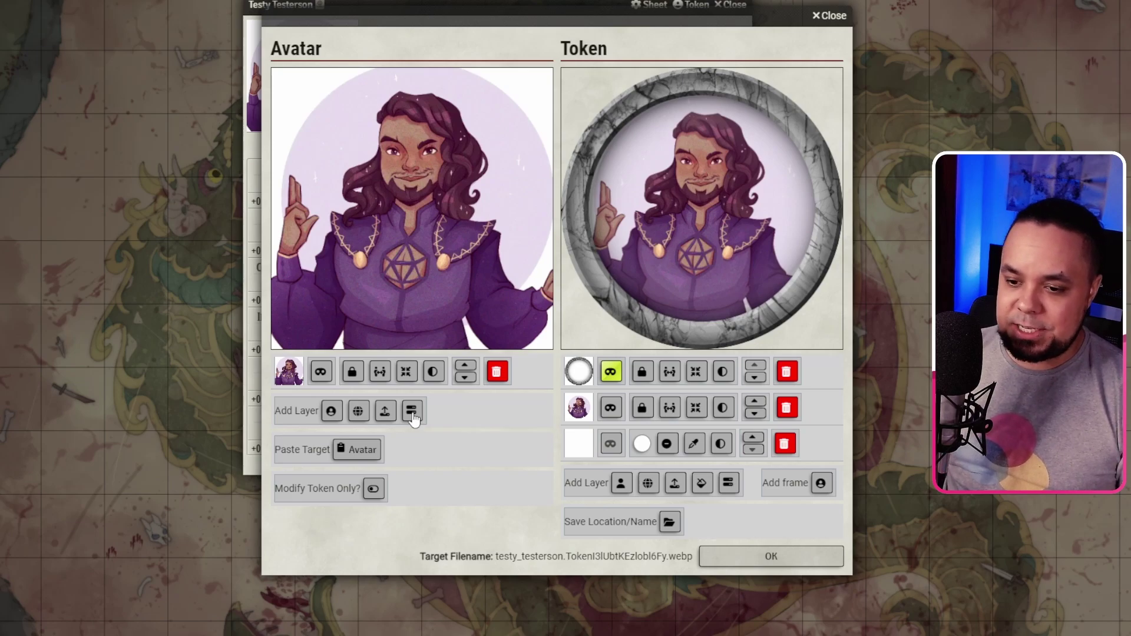
{"action": "left_click", "coordinate": [412, 414]}
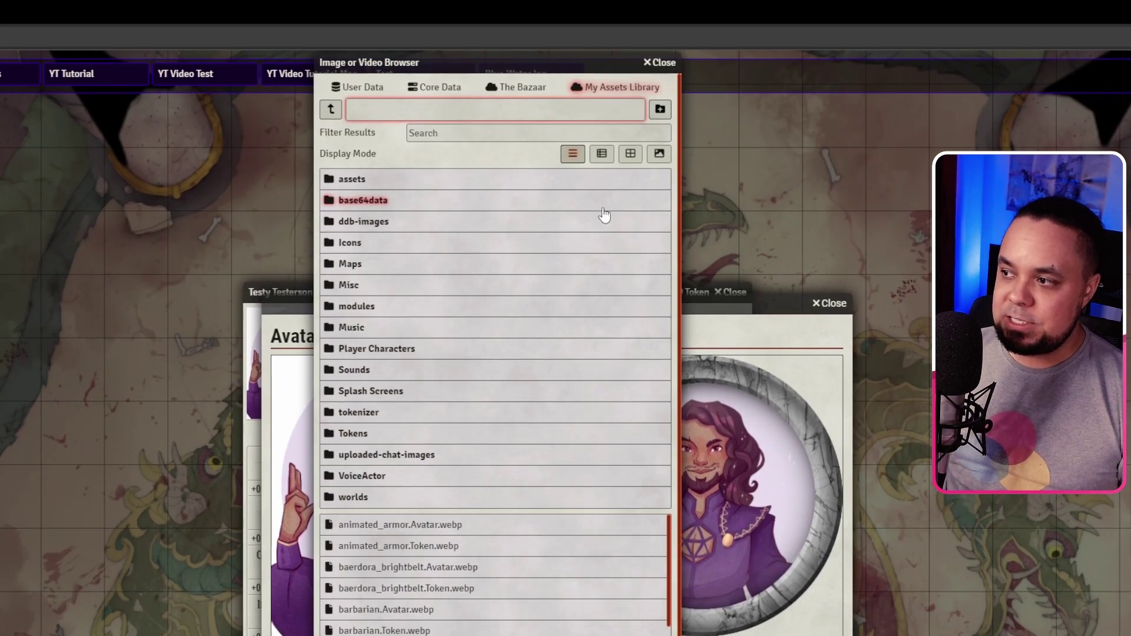
{"action": "left_click", "coordinate": [664, 63]}
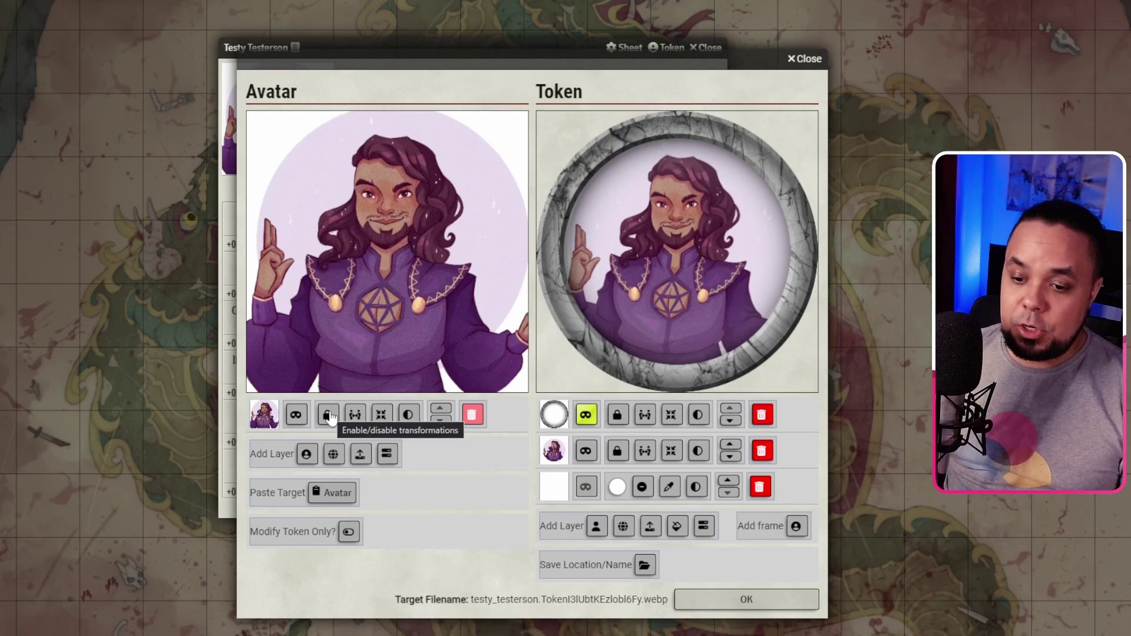
{"action": "left_click", "coordinate": [328, 415]}
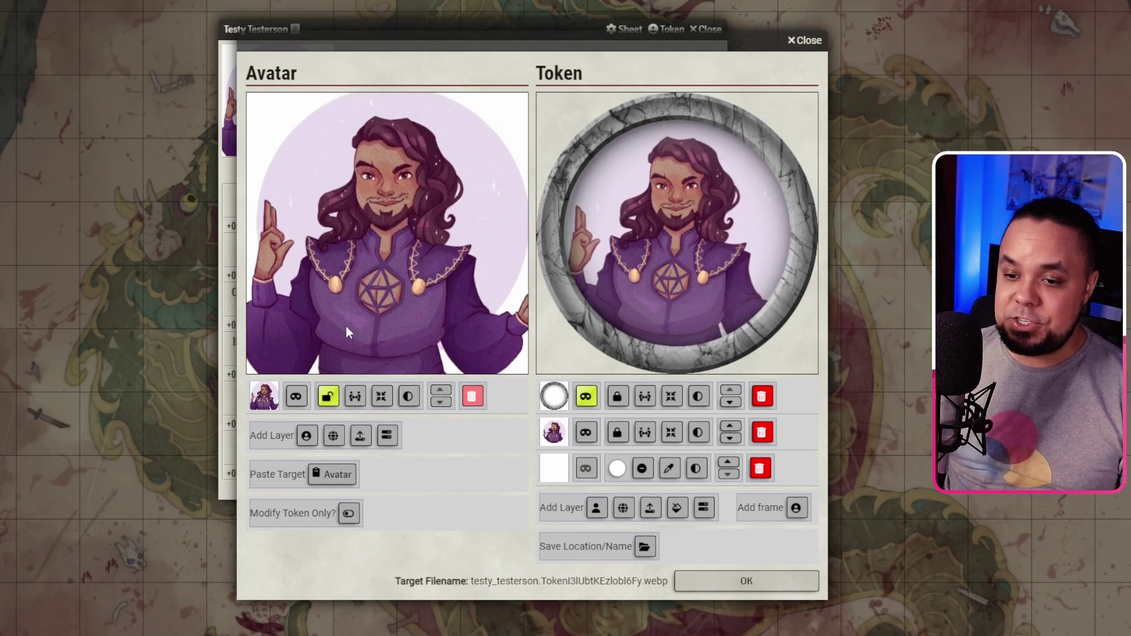
{"action": "mouse_move", "coordinate": [373, 261]}
{"action": "left_mouse_down"}
{"action": "mouse_move", "coordinate": [379, 242]}
{"action": "mouse_move", "coordinate": [372, 257]}
{"action": "left_mouse_up"}
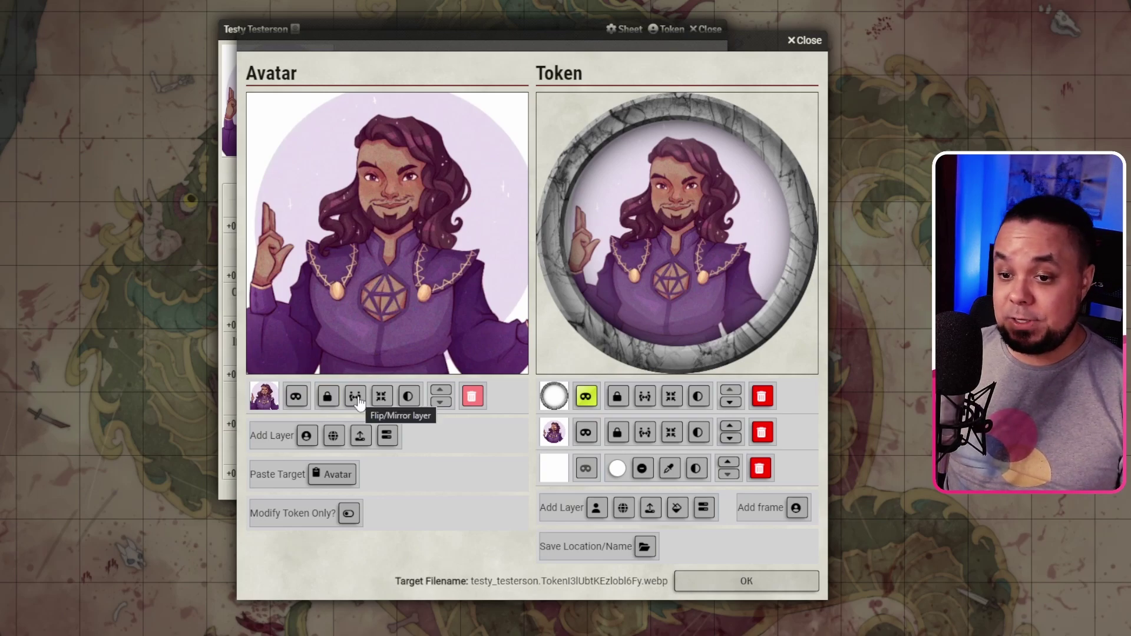
{"action": "left_click", "coordinate": [356, 397]}
{"action": "left_click", "coordinate": [356, 398]}
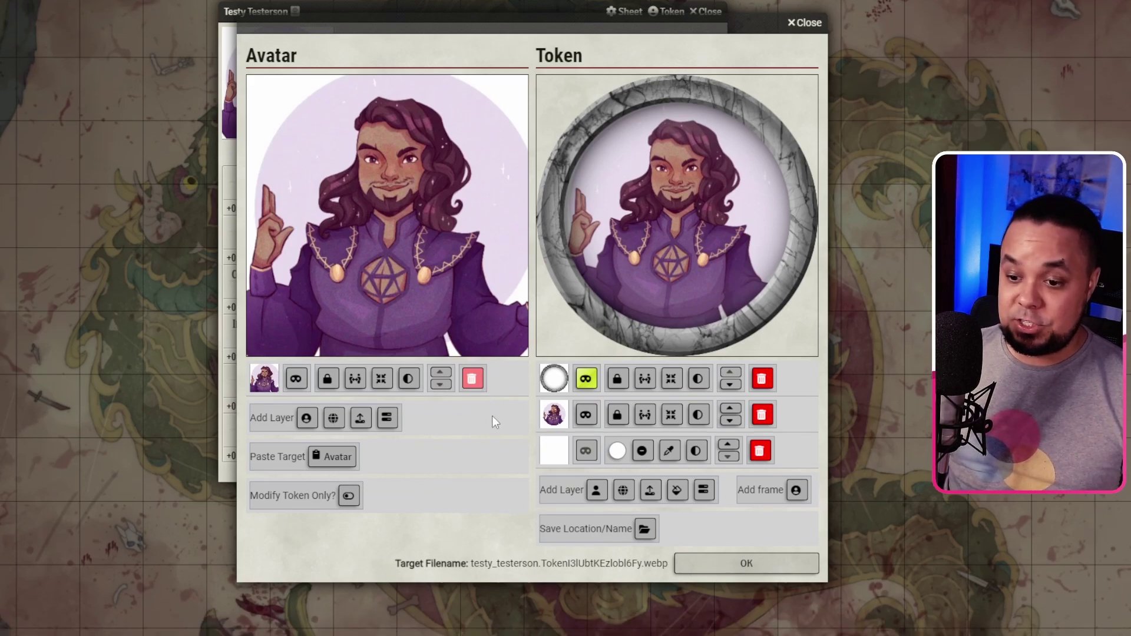
{"action": "left_click", "coordinate": [416, 385]}
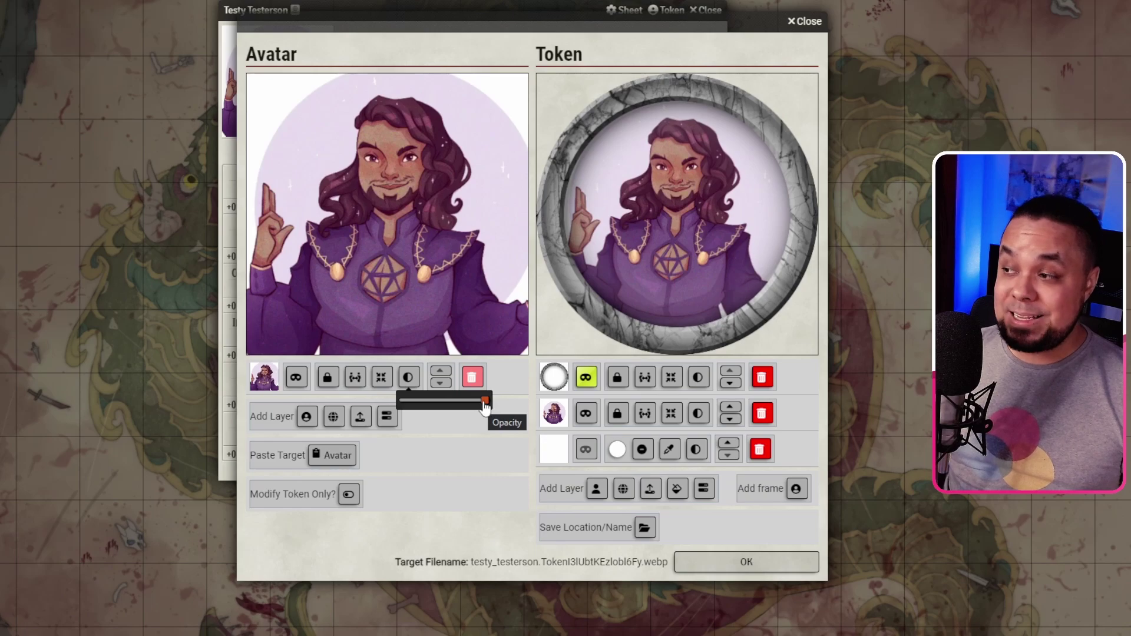
{"action": "left_click_drag", "start_coordinate": [484, 405], "coordinate": [375, 406]}
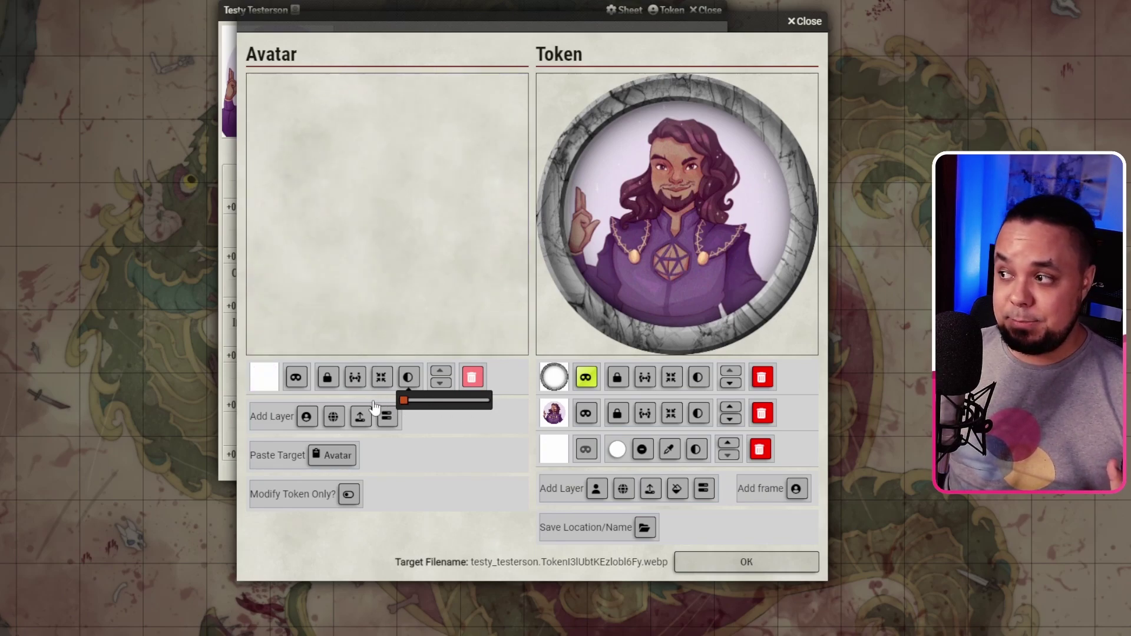
{"action": "left_click", "coordinate": [438, 412]}
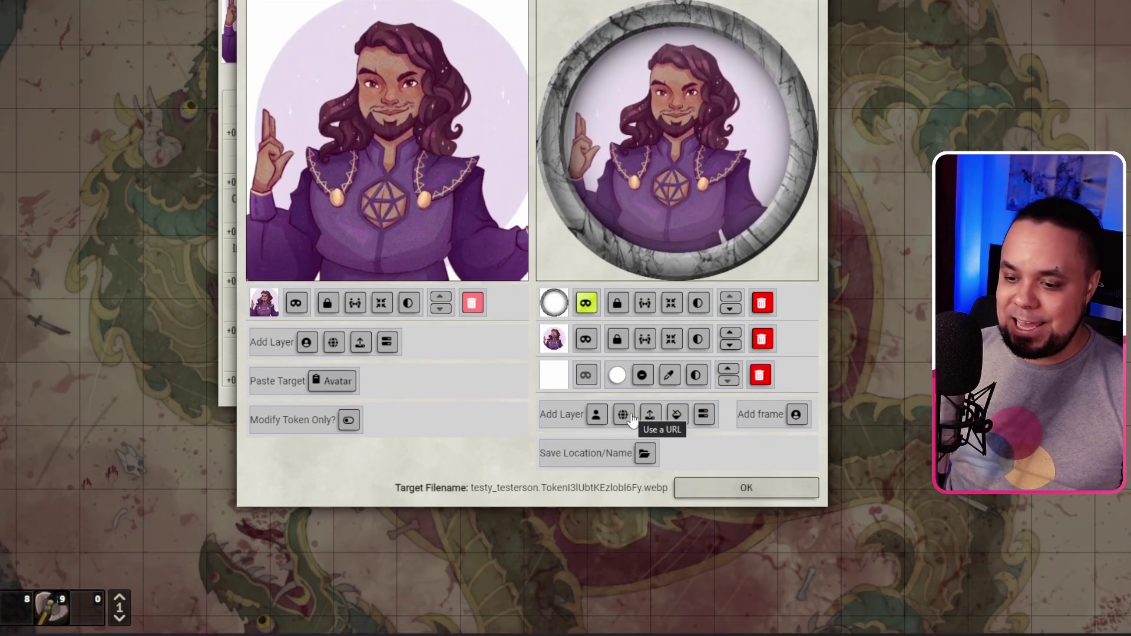
Step: Add the avatar image as a token layer, then delete that extra top layer
{"action": "left_click", "coordinate": [598, 415]}
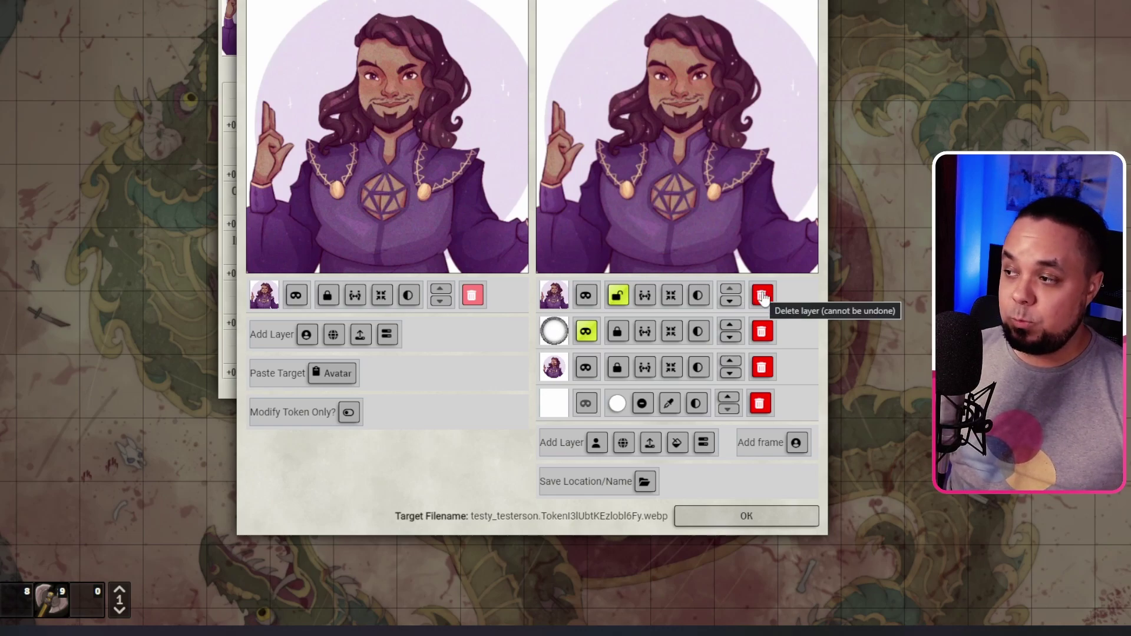
{"action": "left_click", "coordinate": [762, 296]}
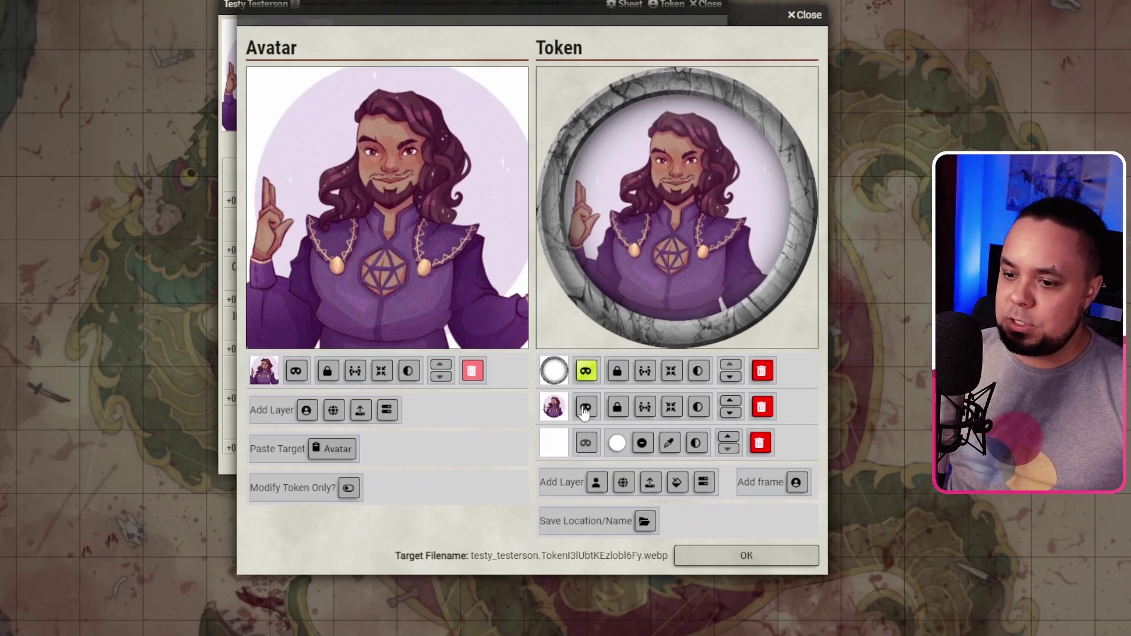
Step: Unlock the portrait layer, drag and zoom it to a centred face close-up, and save
{"action": "left_click", "coordinate": [617, 408]}
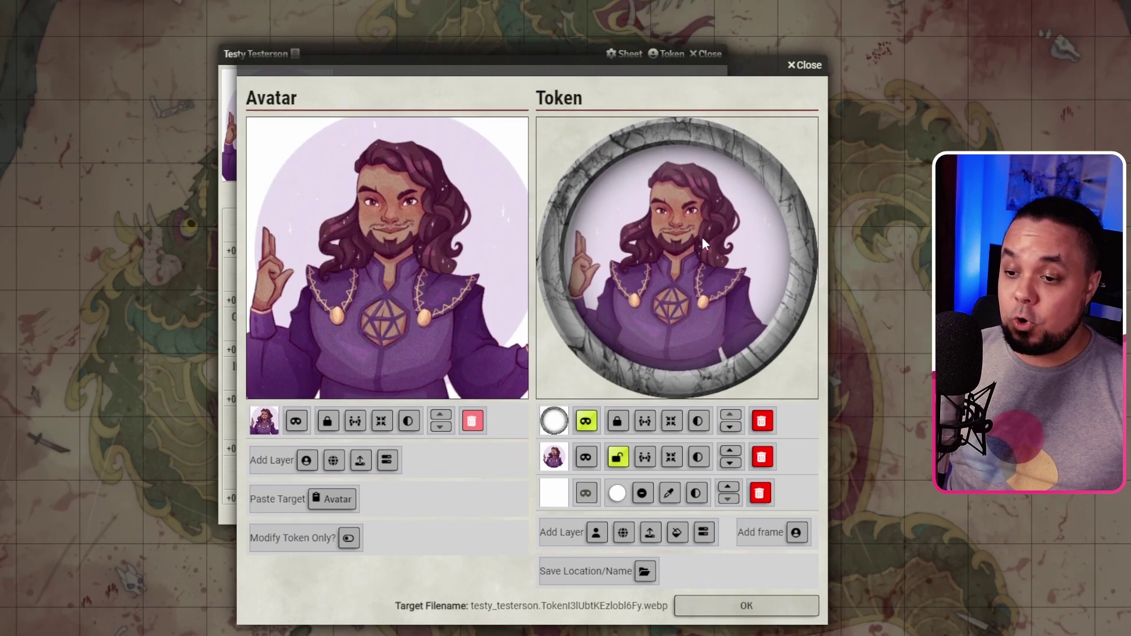
{"action": "left_click_drag", "start_coordinate": [701, 186], "coordinate": [681, 211]}
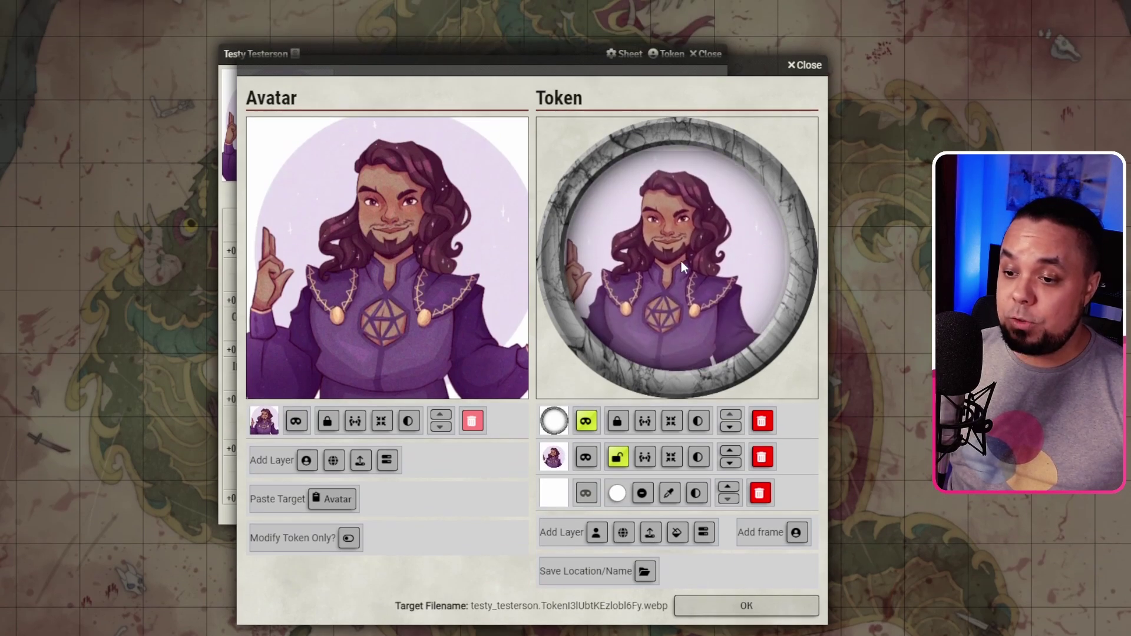
{"action": "mouse_move", "coordinate": [672, 259]}
{"action": "left_mouse_down"}
{"action": "mouse_move", "coordinate": [674, 299]}
{"action": "mouse_move", "coordinate": [668, 275]}
{"action": "left_mouse_up"}
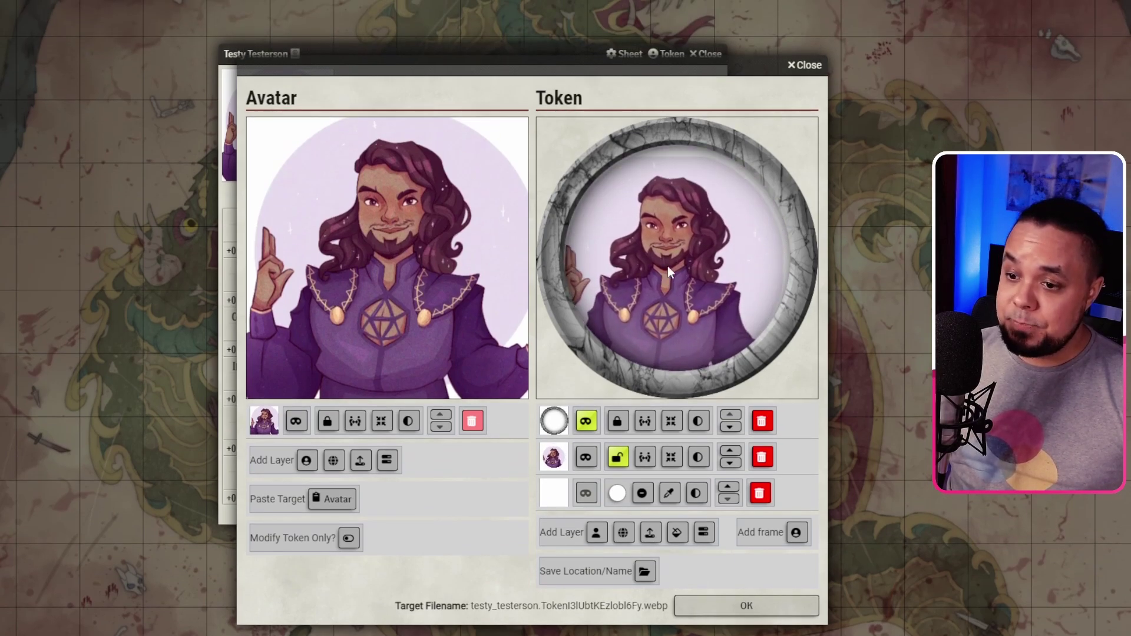
{"action": "scroll", "coordinate": [667, 266], "scroll_direction": "up", "scroll_amount": 5}
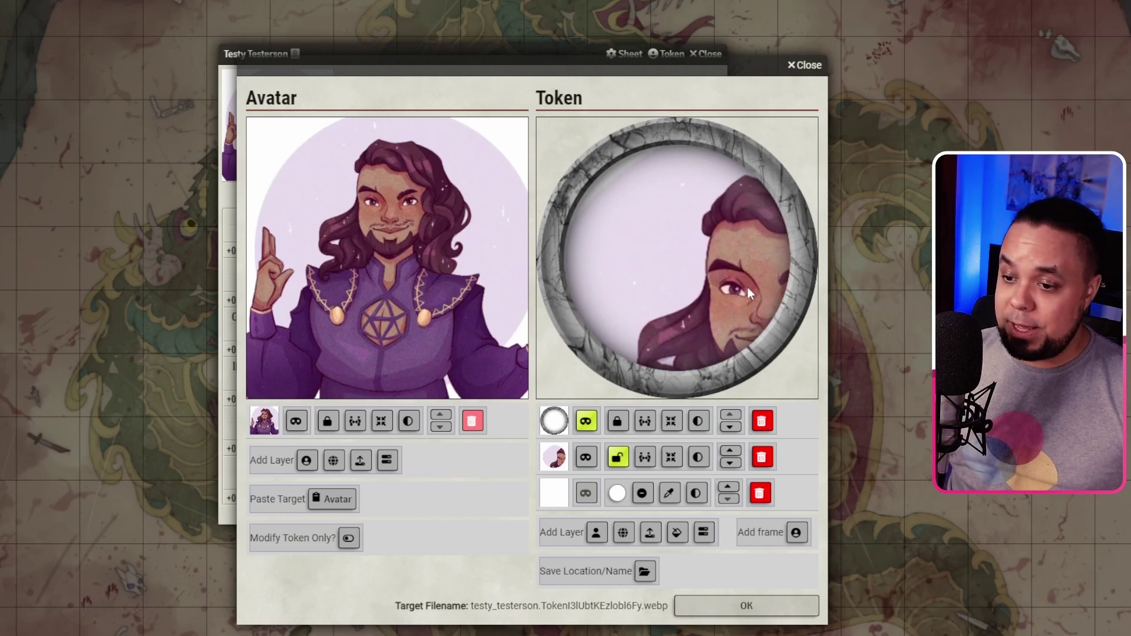
{"action": "scroll", "coordinate": [614, 246], "scroll_direction": "down", "scroll_amount": 3}
{"action": "scroll", "coordinate": [679, 238], "scroll_direction": "up", "scroll_amount": 2}
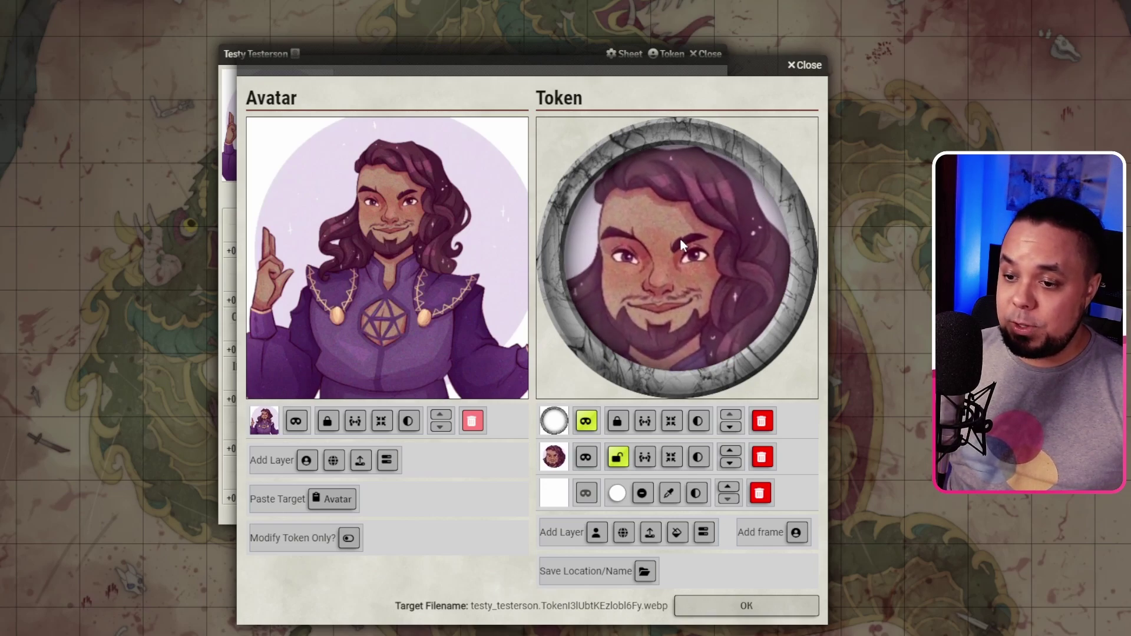
{"action": "left_click_drag", "start_coordinate": [680, 238], "coordinate": [702, 242]}
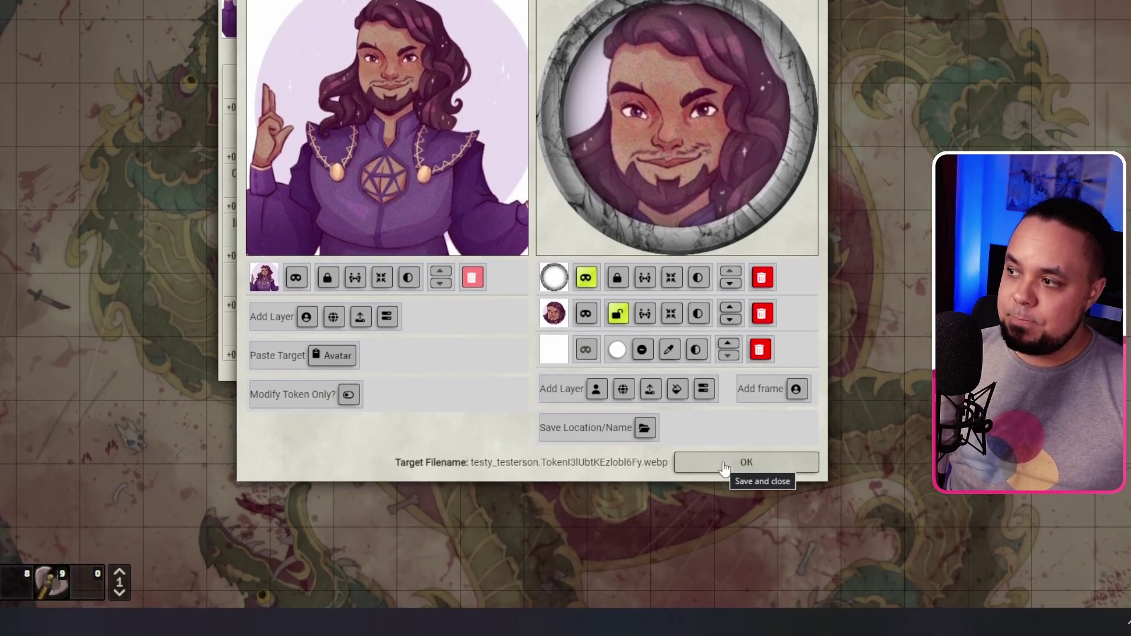
{"action": "left_click", "coordinate": [724, 463]}
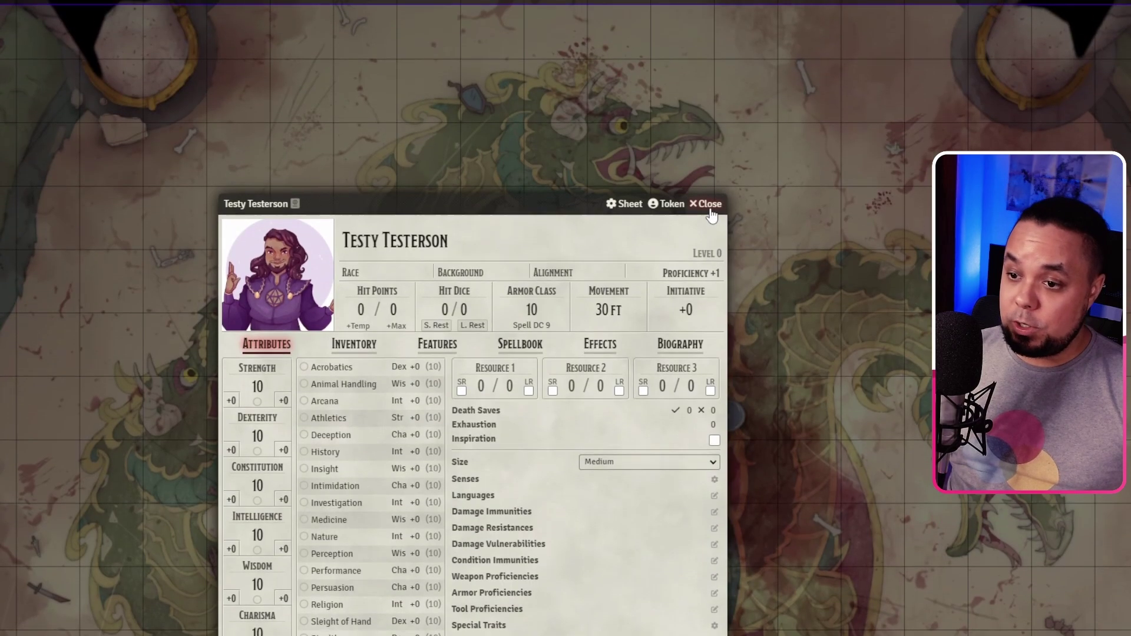
Step: Save the framed token and bring up the Actors list
{"action": "left_click", "coordinate": [707, 206]}
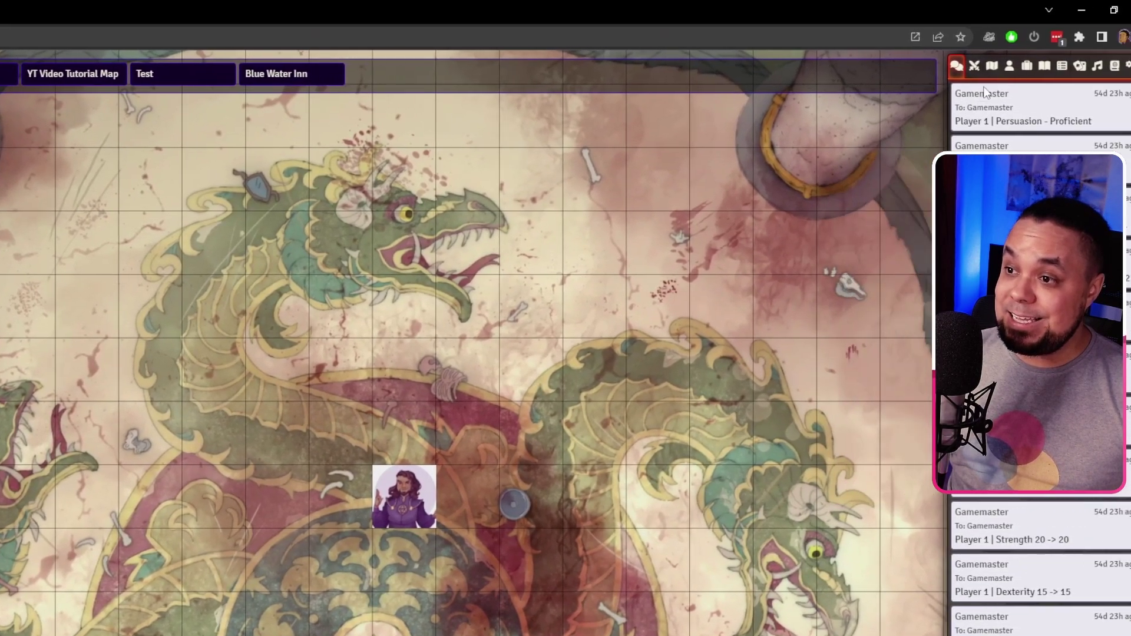
{"action": "left_click", "coordinate": [1010, 63]}
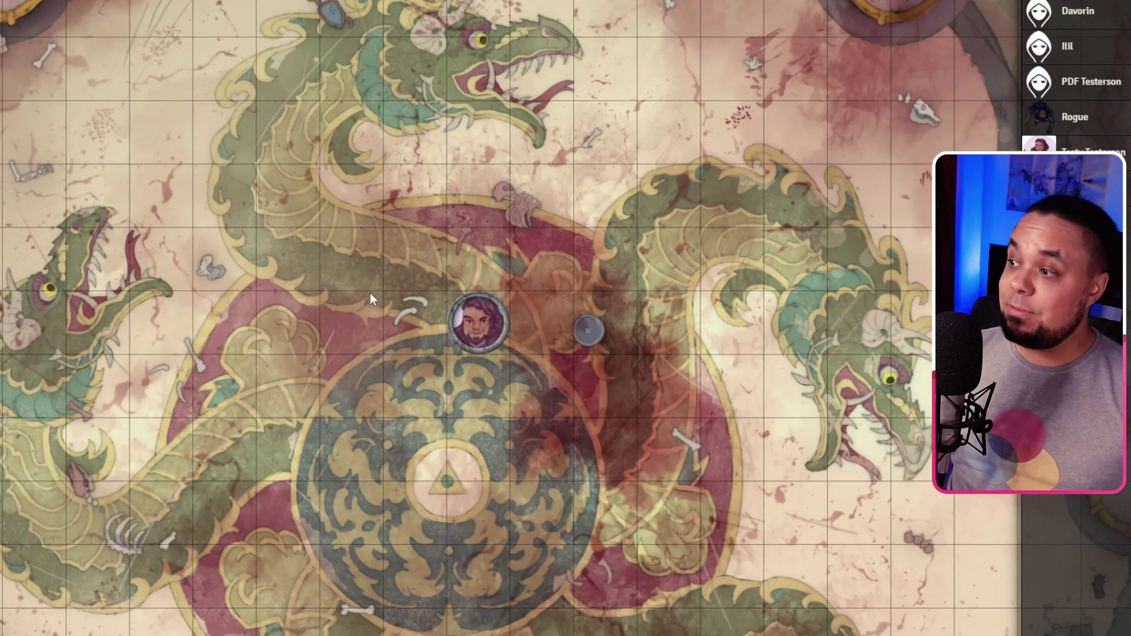
{"action": "scroll", "coordinate": [424, 329], "scroll_direction": "up", "scroll_amount": 1}
{"action": "scroll", "coordinate": [430, 327], "scroll_direction": "up", "scroll_amount": 2}
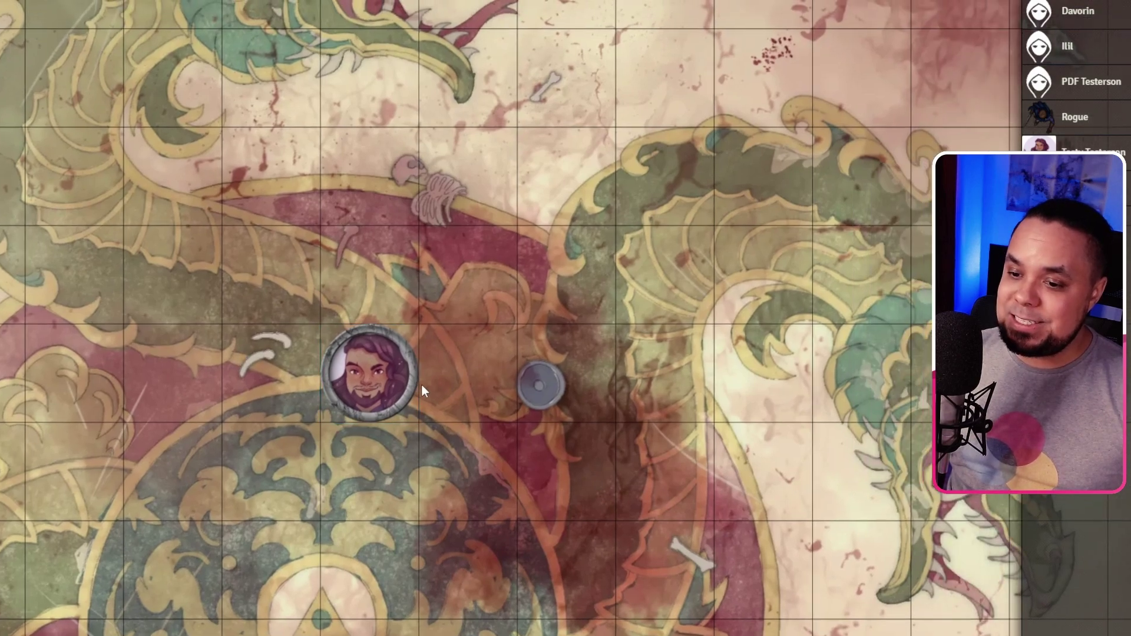
Step: Select the wizard token on the map and nudge it up and back to check the new art
{"action": "left_click", "coordinate": [403, 347]}
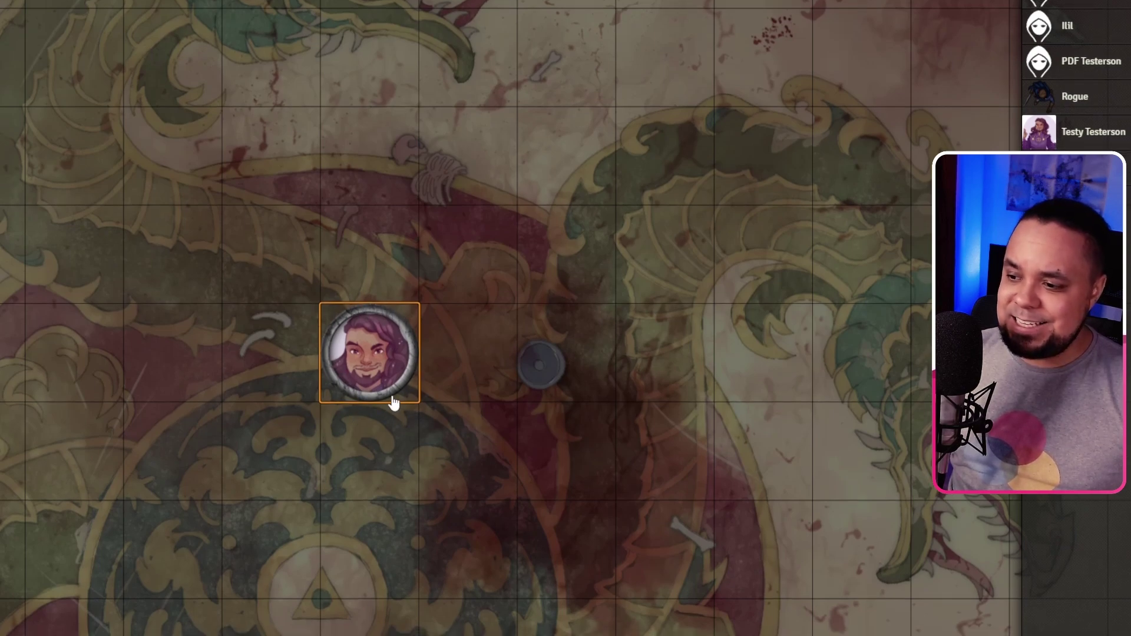
{"action": "key", "text": "Up"}
{"action": "key", "text": "Down"}
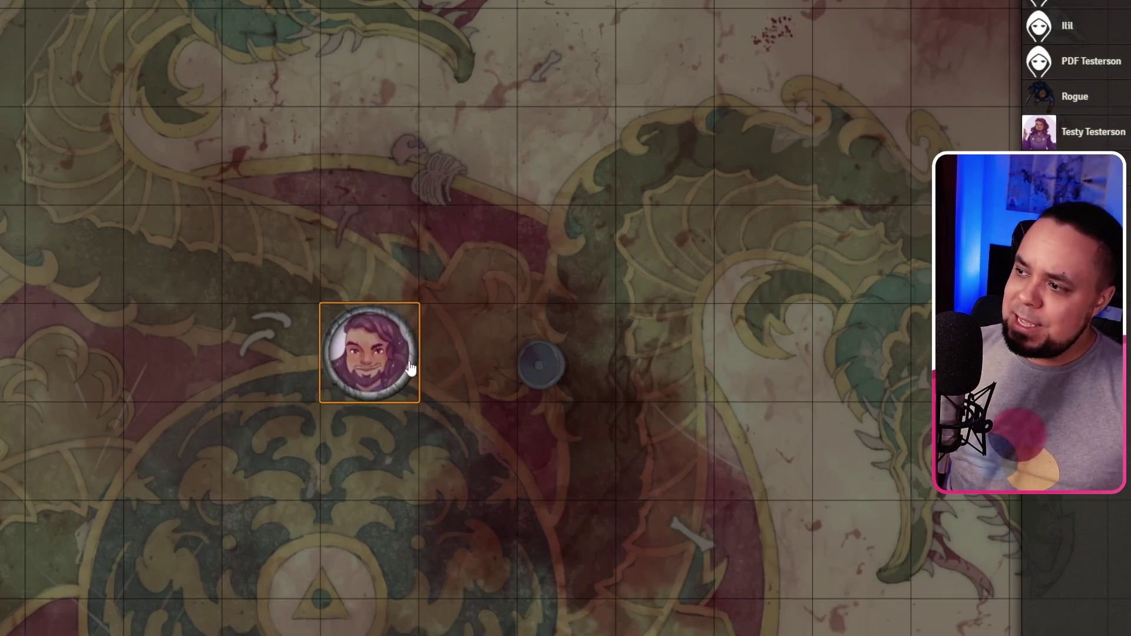
{"action": "left_click", "coordinate": [464, 245]}
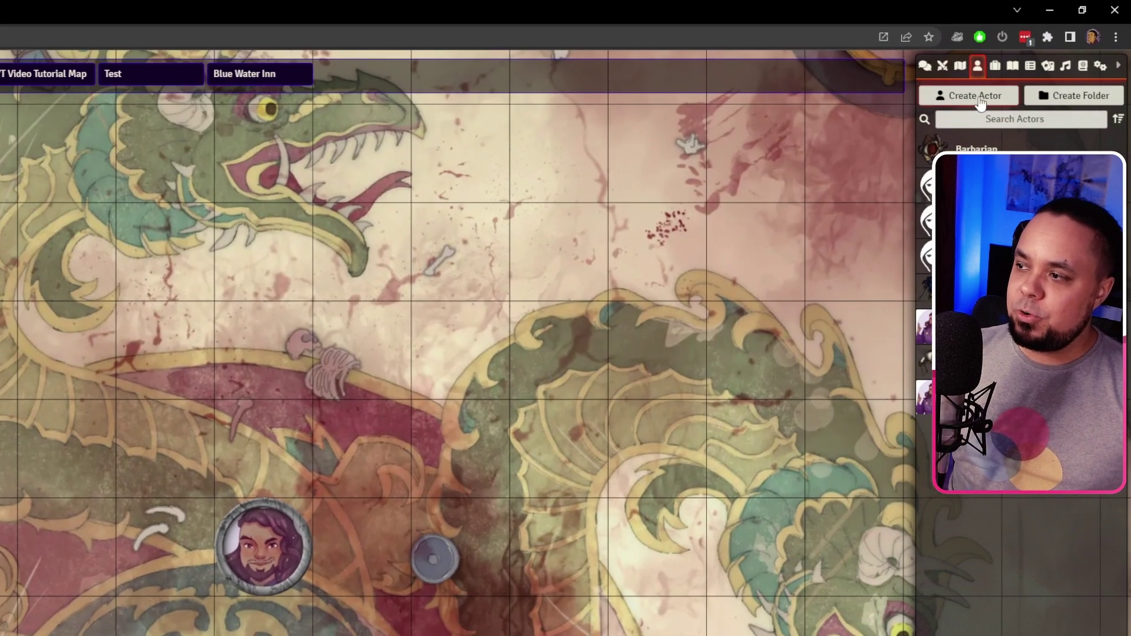
Step: Create a Non-Player Character named 'Enemy' and launch Tokenizer from its sheet portrait
{"action": "left_click", "coordinate": [976, 97]}
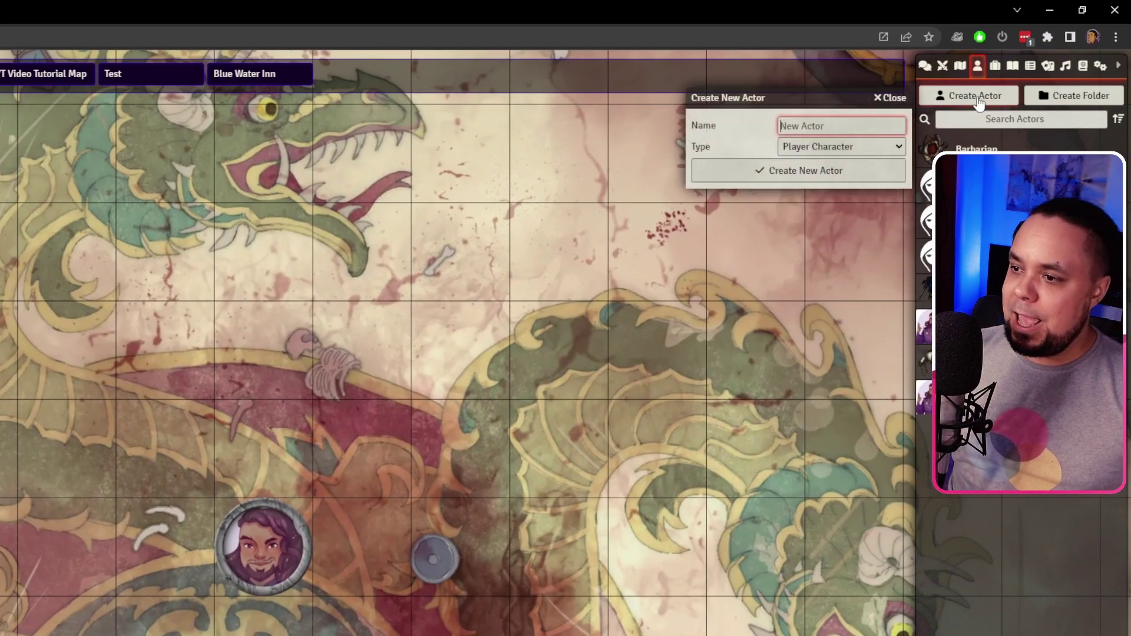
{"action": "left_click", "coordinate": [854, 147]}
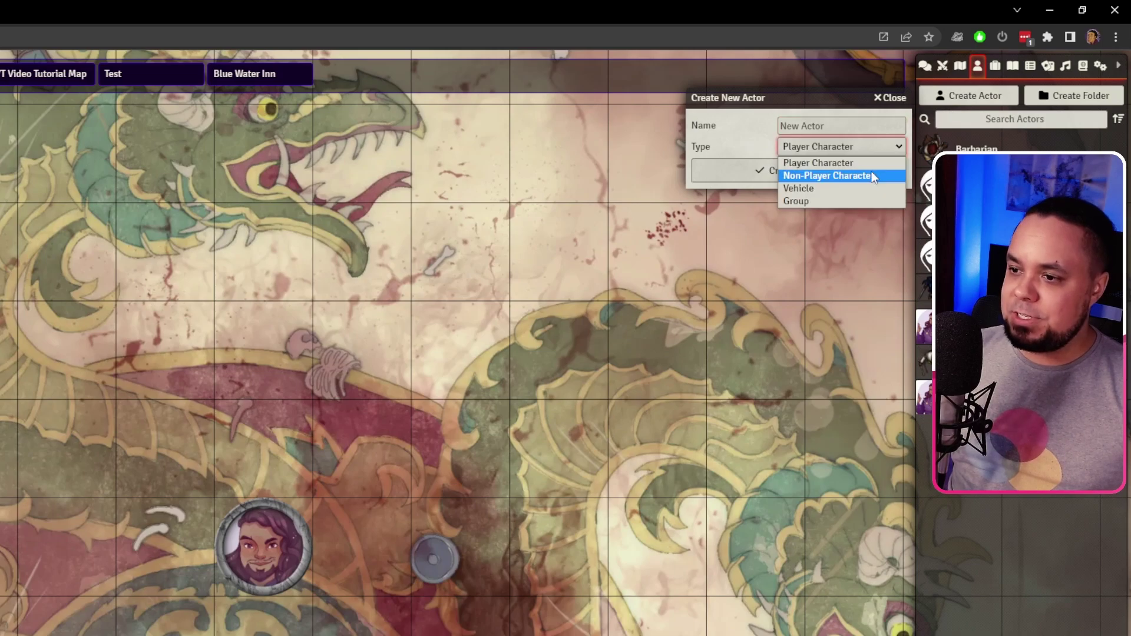
{"action": "left_click", "coordinate": [871, 172]}
{"action": "left_click", "coordinate": [847, 124]}
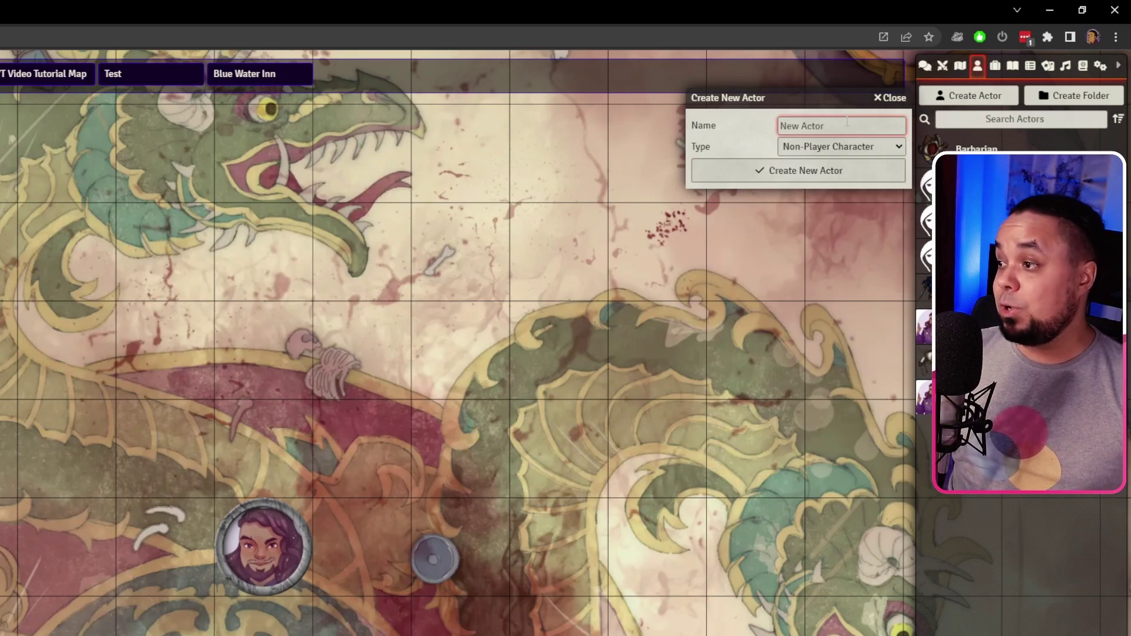
{"action": "type", "text": "Enemy"}
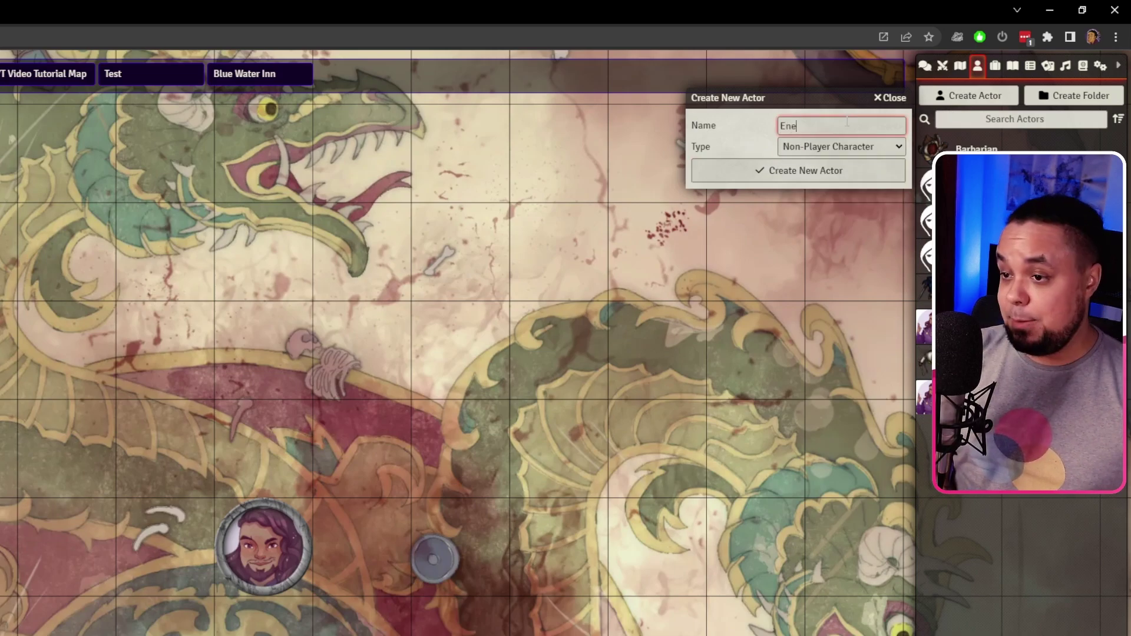
{"action": "key", "text": "Return"}
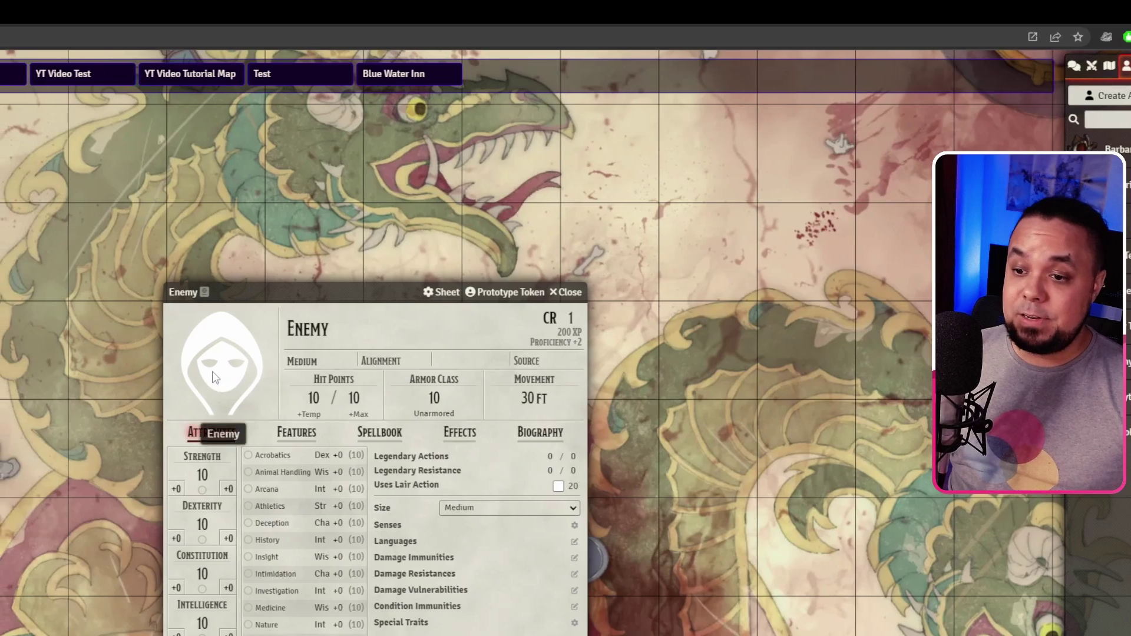
{"action": "left_click", "coordinate": [215, 378]}
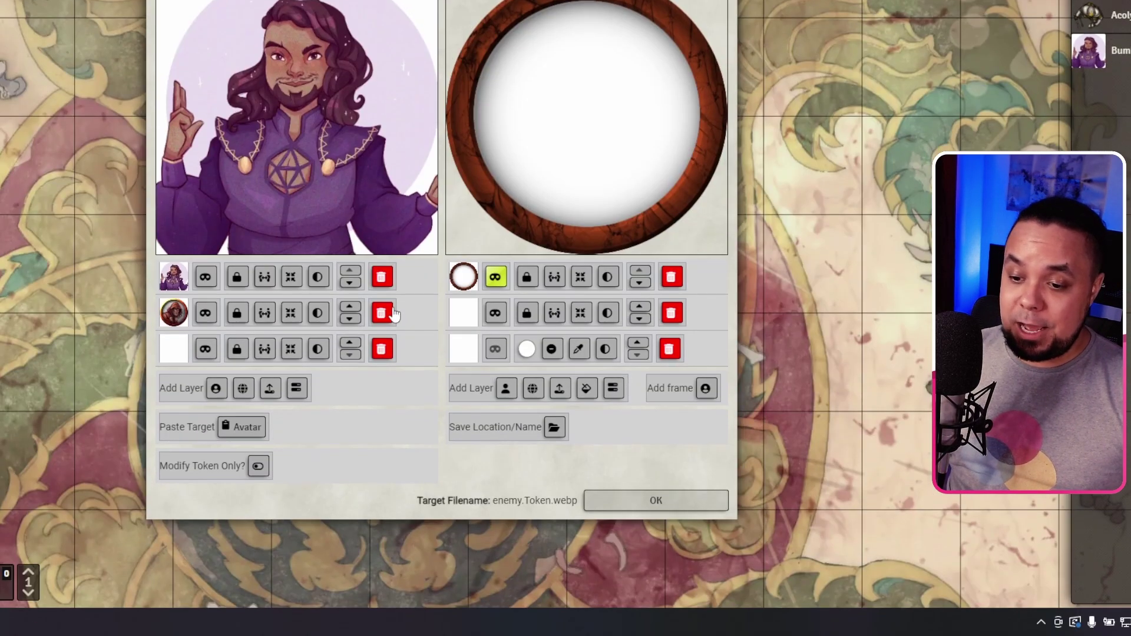
Step: Replace the red layer with the avatar portrait under the wooden frame and save Enemy's token
{"action": "left_click", "coordinate": [393, 633]}
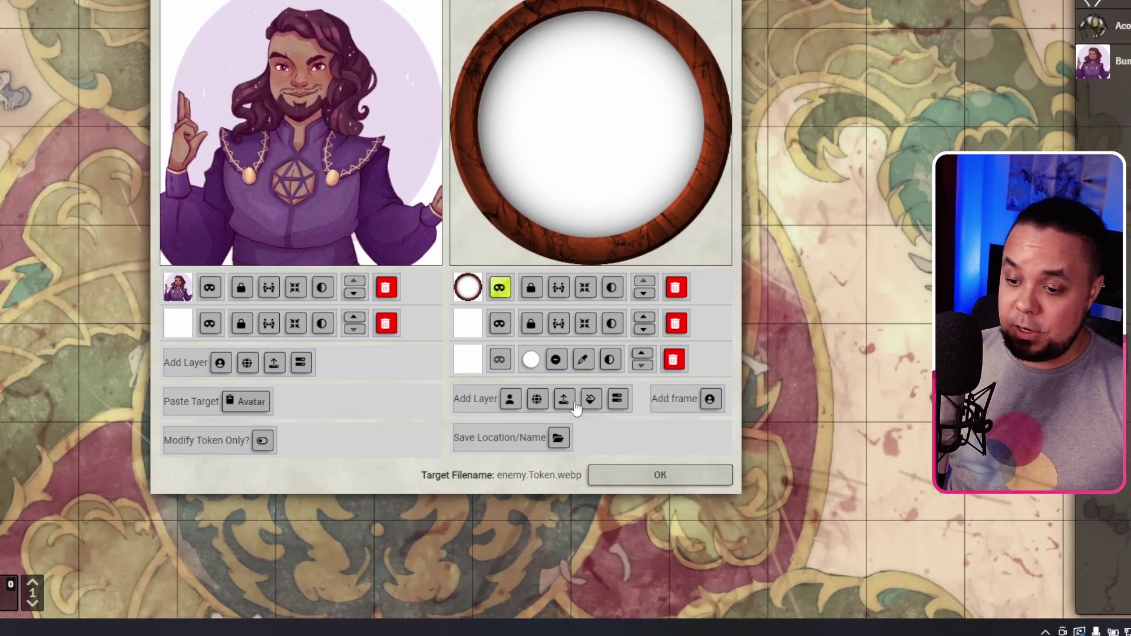
{"action": "left_click", "coordinate": [512, 400]}
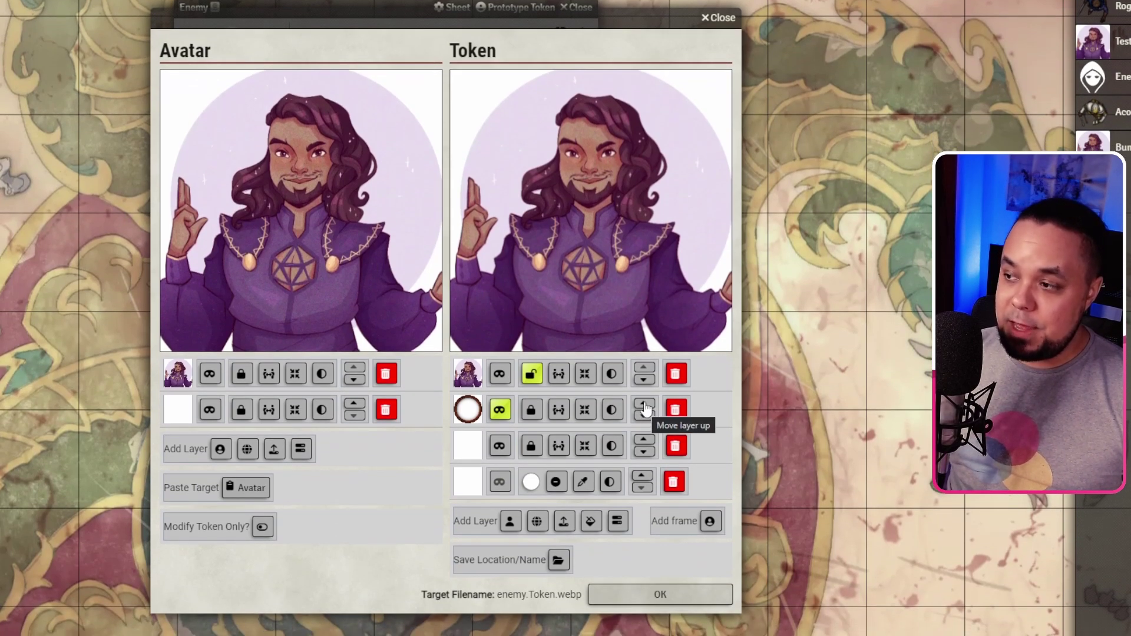
{"action": "left_click", "coordinate": [644, 406]}
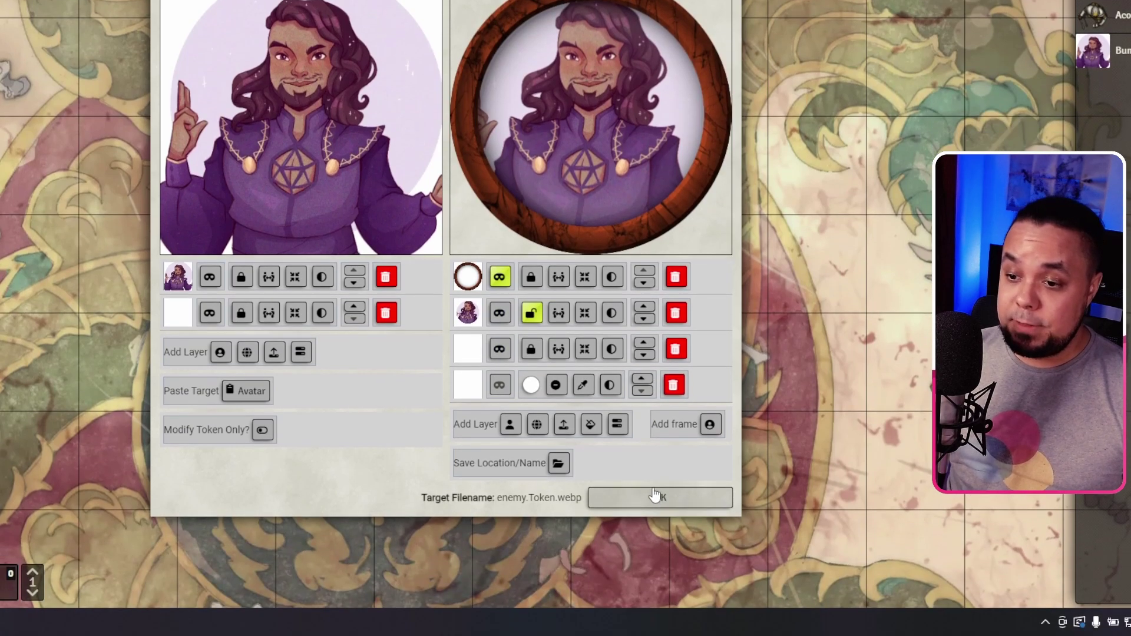
{"action": "left_click", "coordinate": [656, 497]}
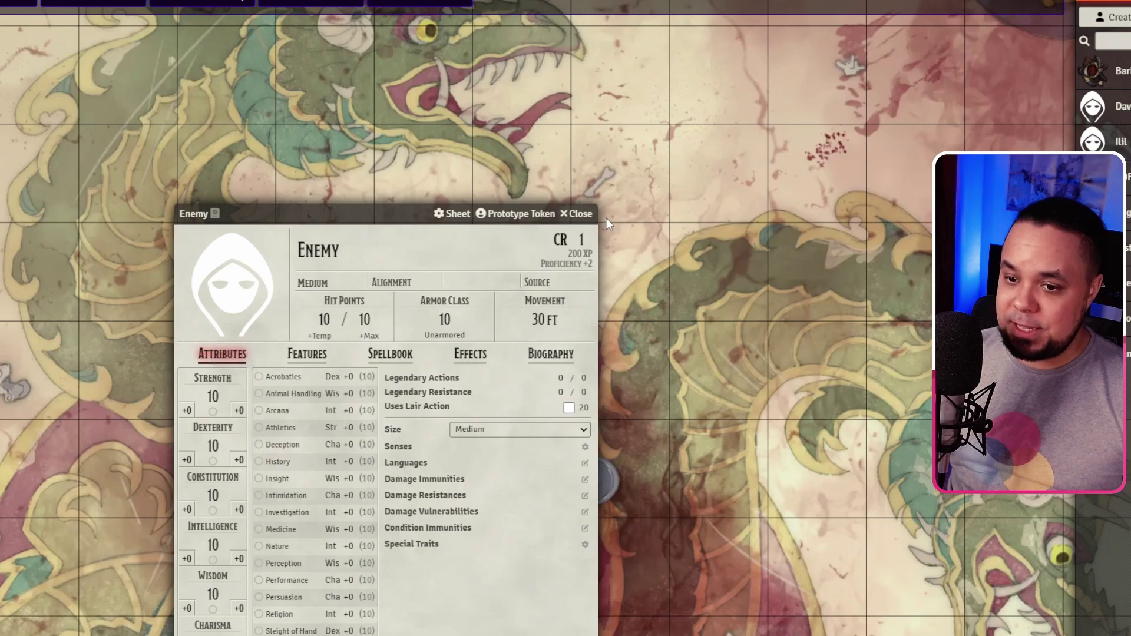
Step: Close Enemy's sheet and drag Enemy onto the map beside Testy Testerson's token
{"action": "left_click", "coordinate": [576, 214]}
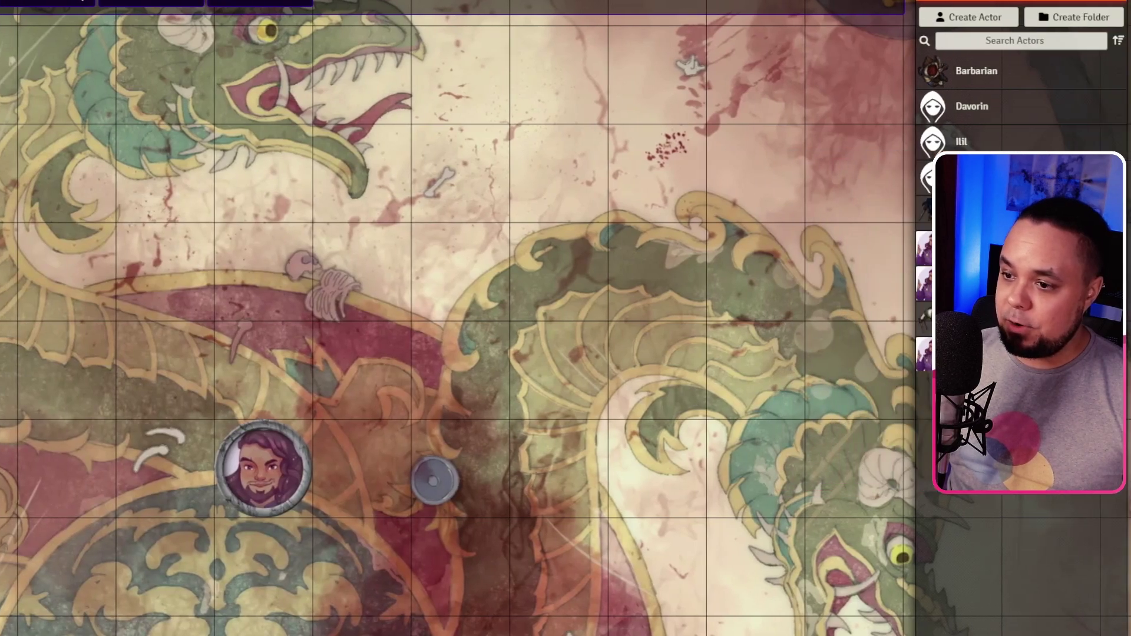
{"action": "left_click_drag", "start_coordinate": [942, 247], "coordinate": [370, 478]}
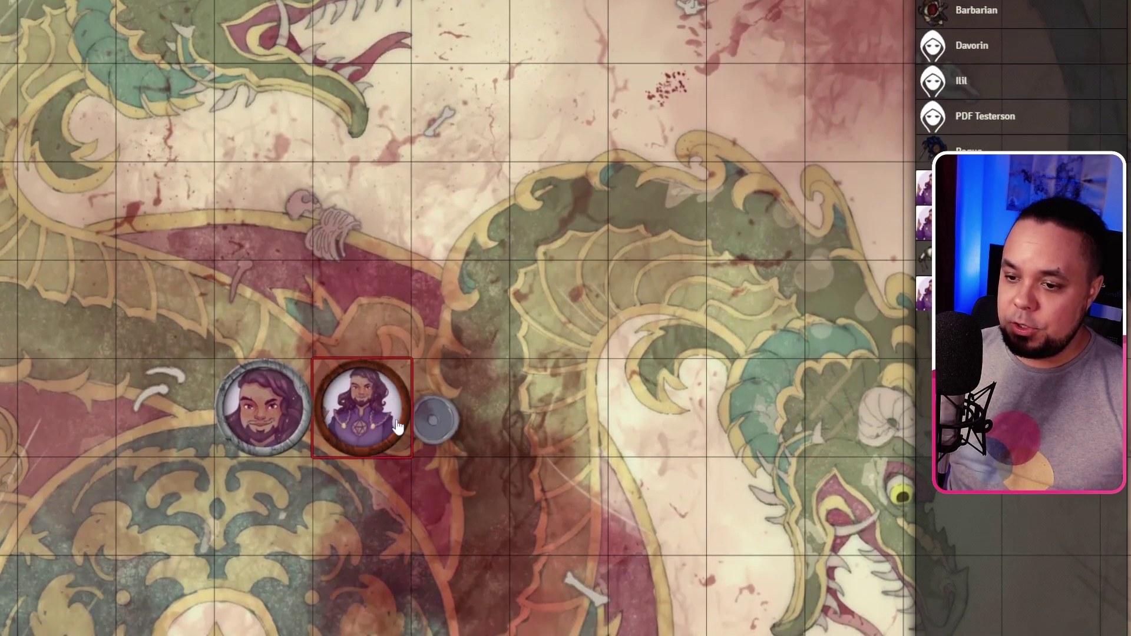